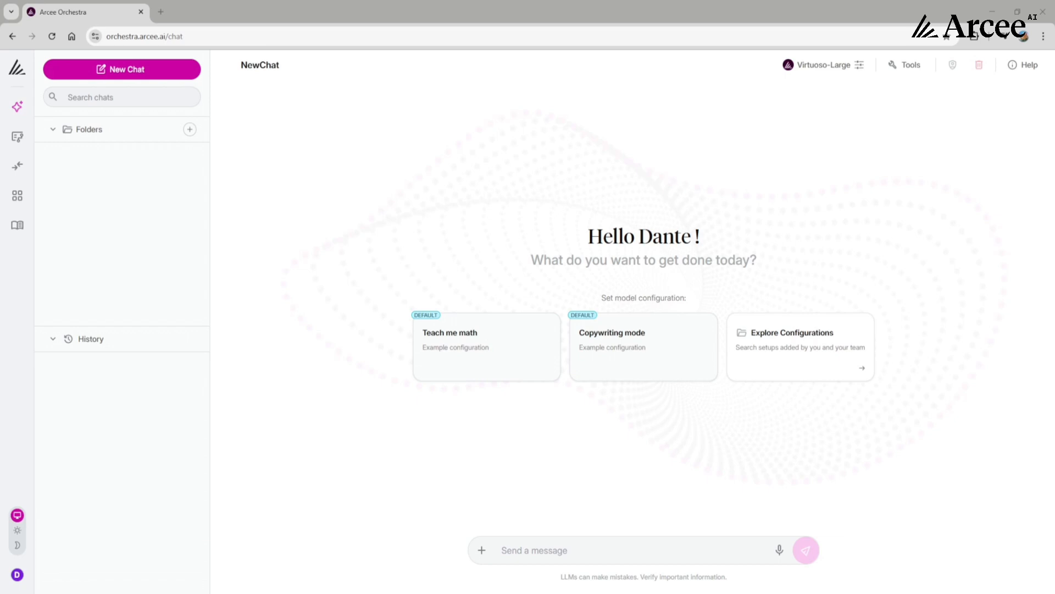
- Switch the interface to dark mode and create a new workflow
click(19, 545)
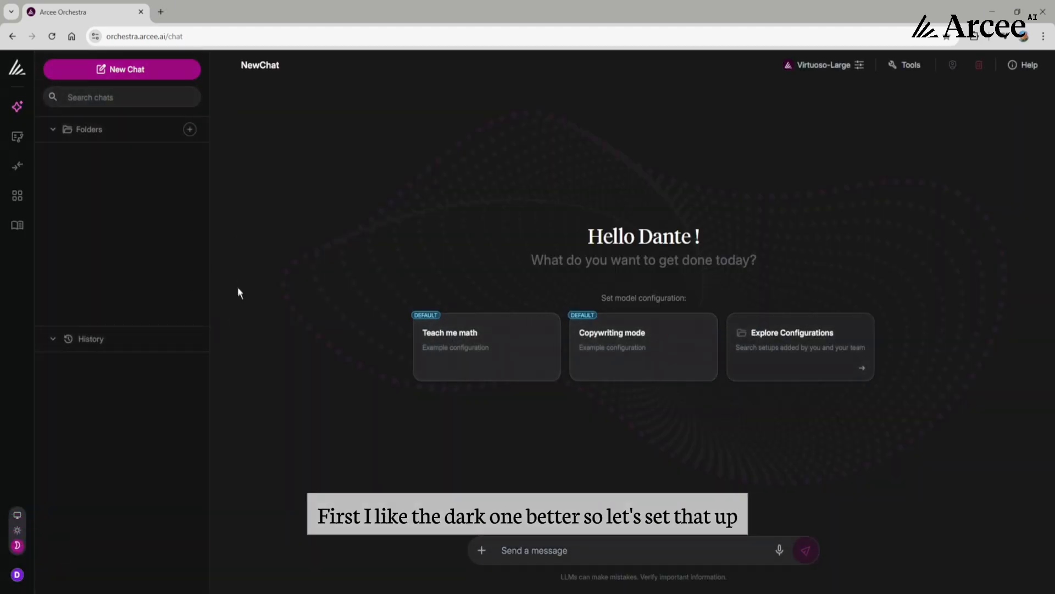
click(18, 137)
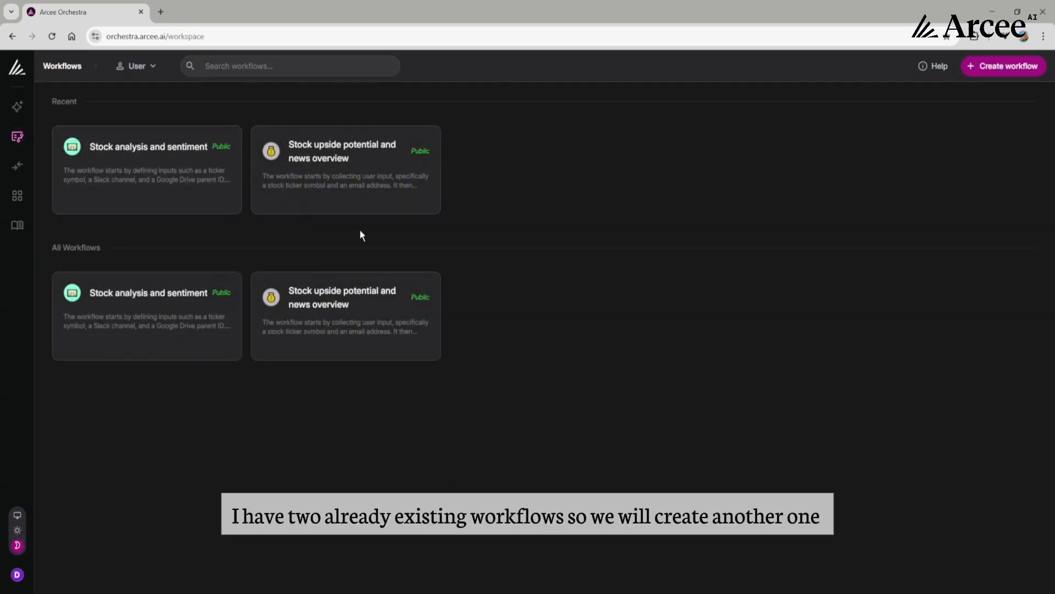
click(987, 67)
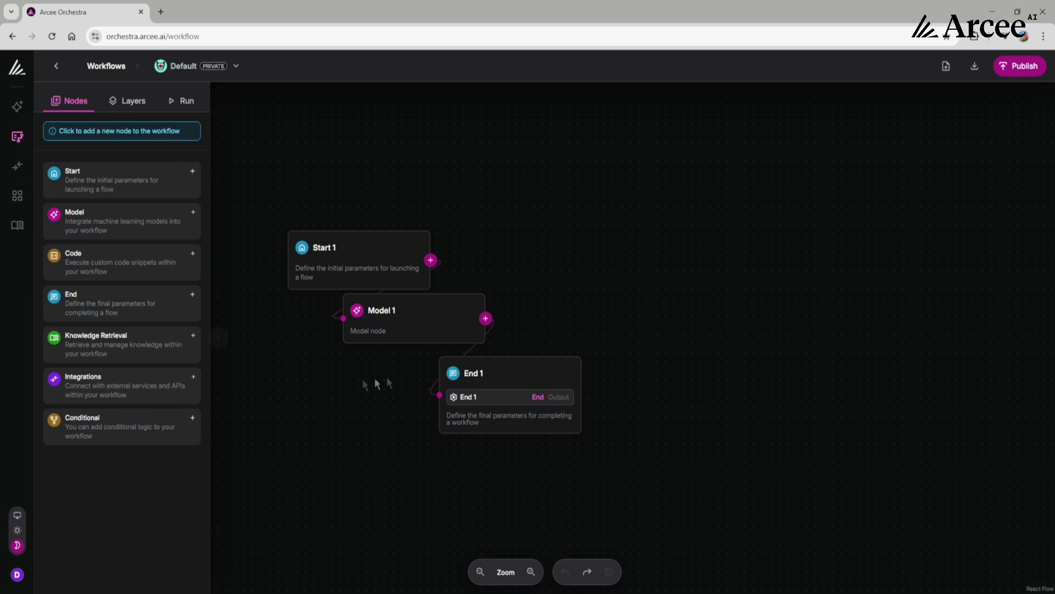
- Line up the Model 1 and End 1 nodes beside Start 1 and delete the link between Start 1 and Model 1
drag(526, 375, 847, 240)
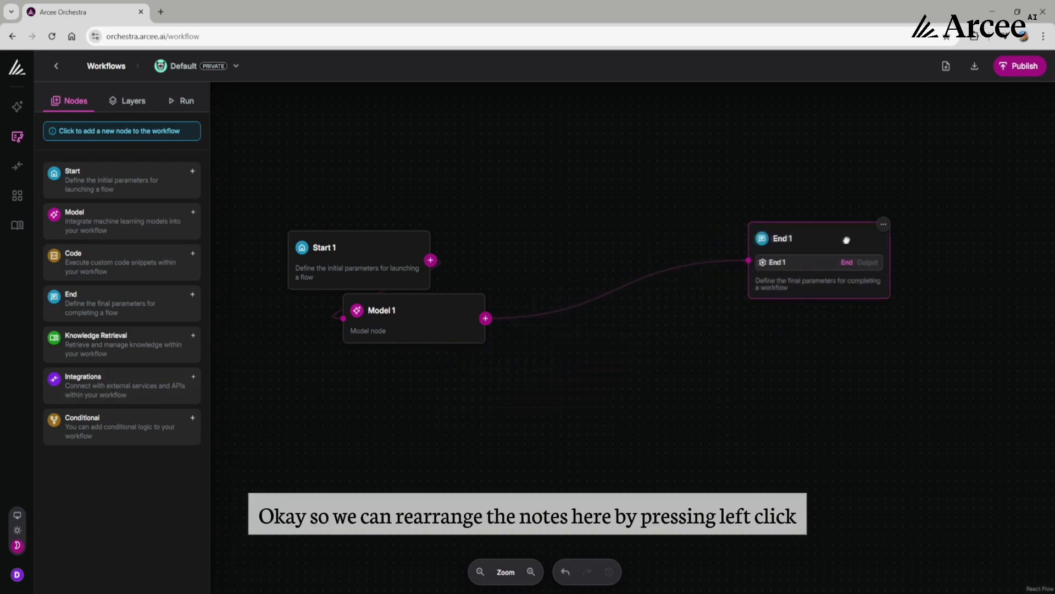
drag(411, 340, 655, 275)
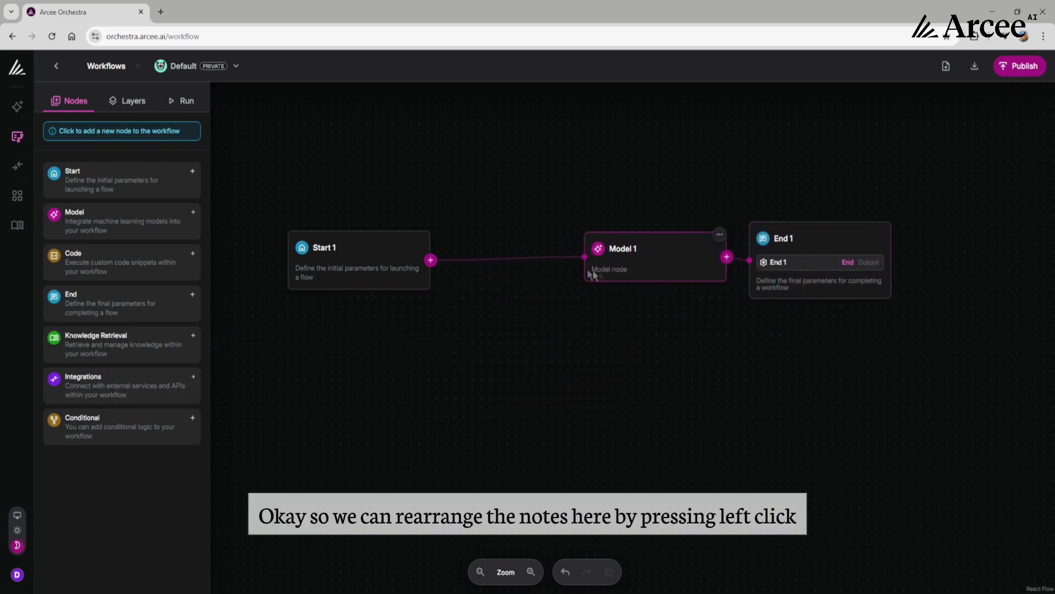
click(572, 254)
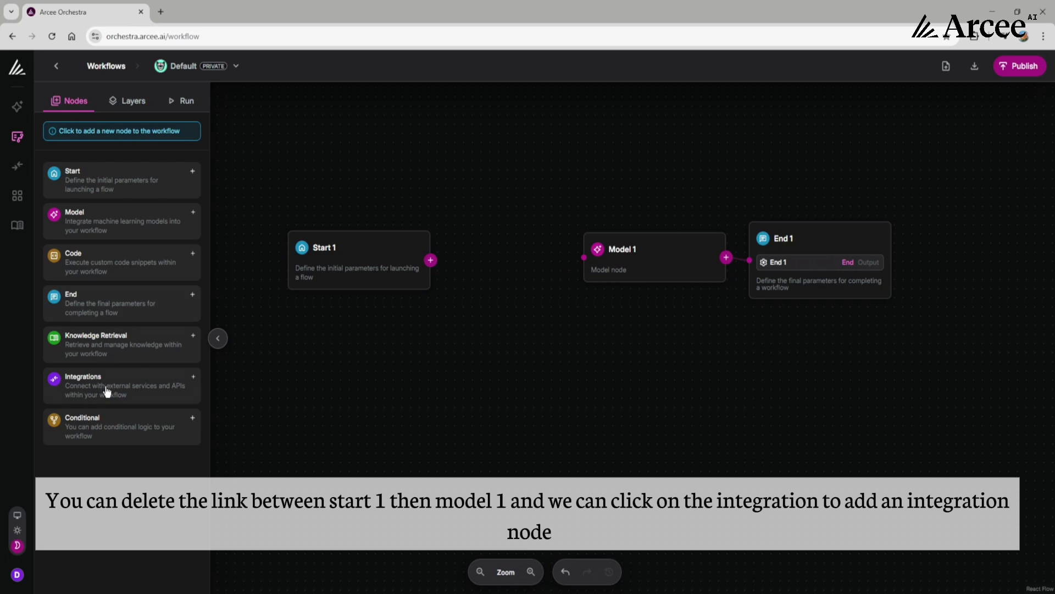
- Add an Integrations node and arrange Start 1, Integrations 1, Model 1 and End 1 in a descending waterfall layout
click(159, 387)
drag(594, 396, 508, 299)
drag(406, 276, 384, 224)
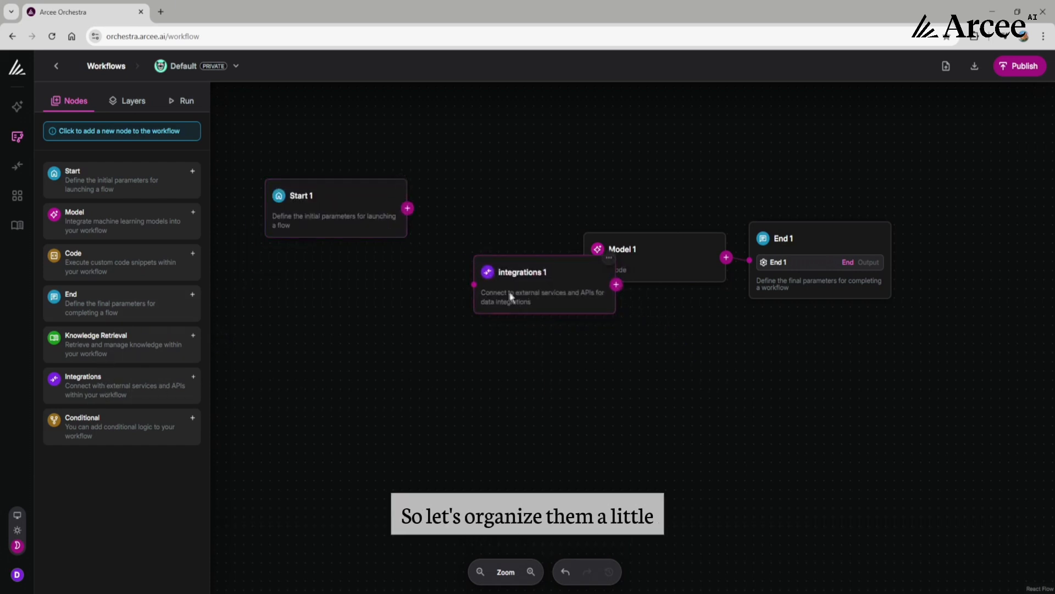
drag(504, 296, 421, 293)
drag(632, 276, 561, 370)
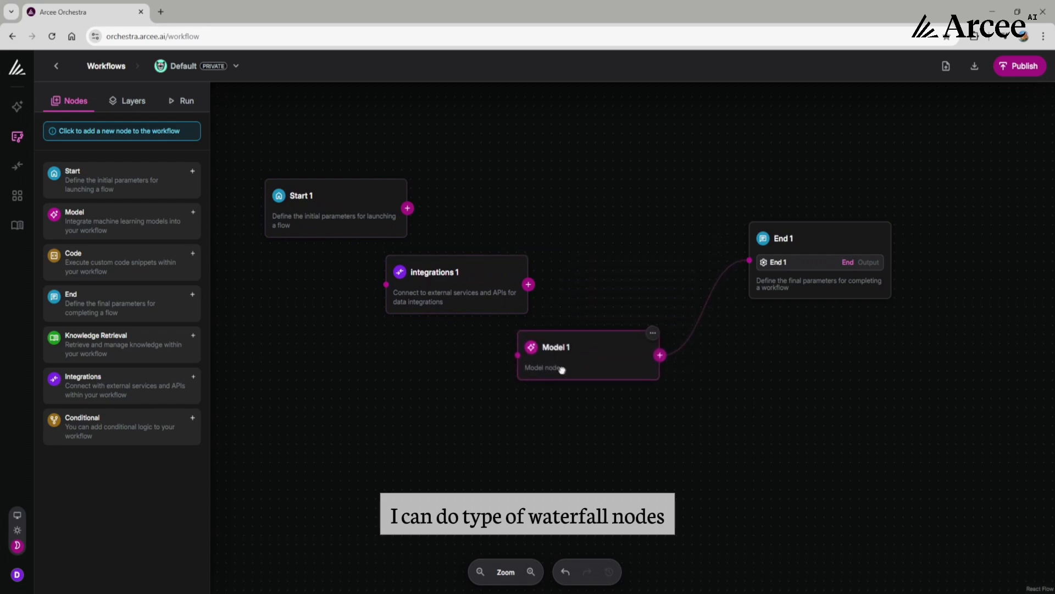
drag(810, 269, 744, 441)
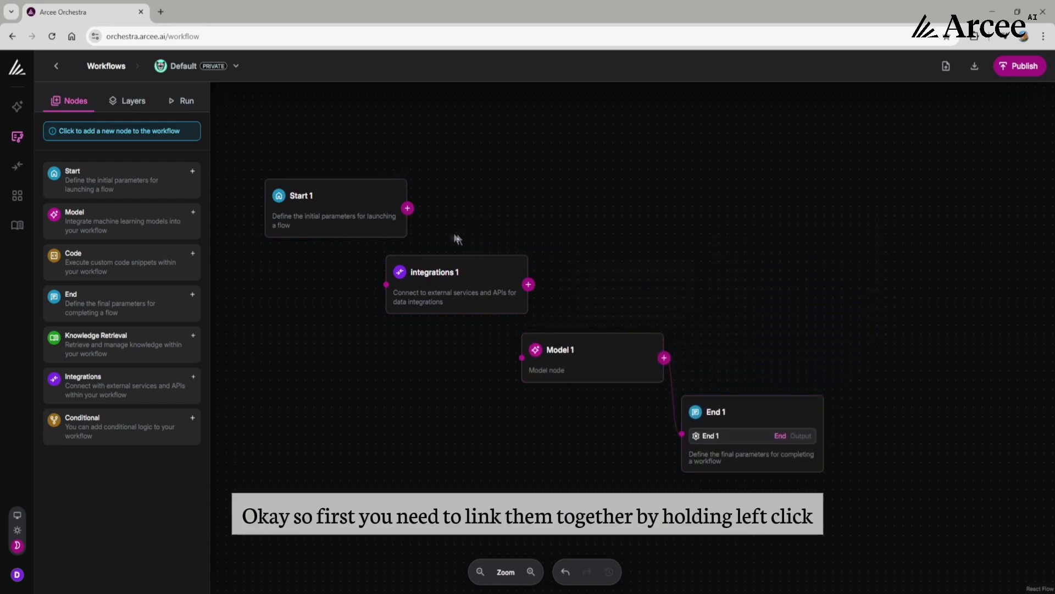
- Link Start 1 to Integrations 1 and Integrations 1 to Model 1
drag(366, 217, 385, 284)
drag(529, 284, 521, 357)
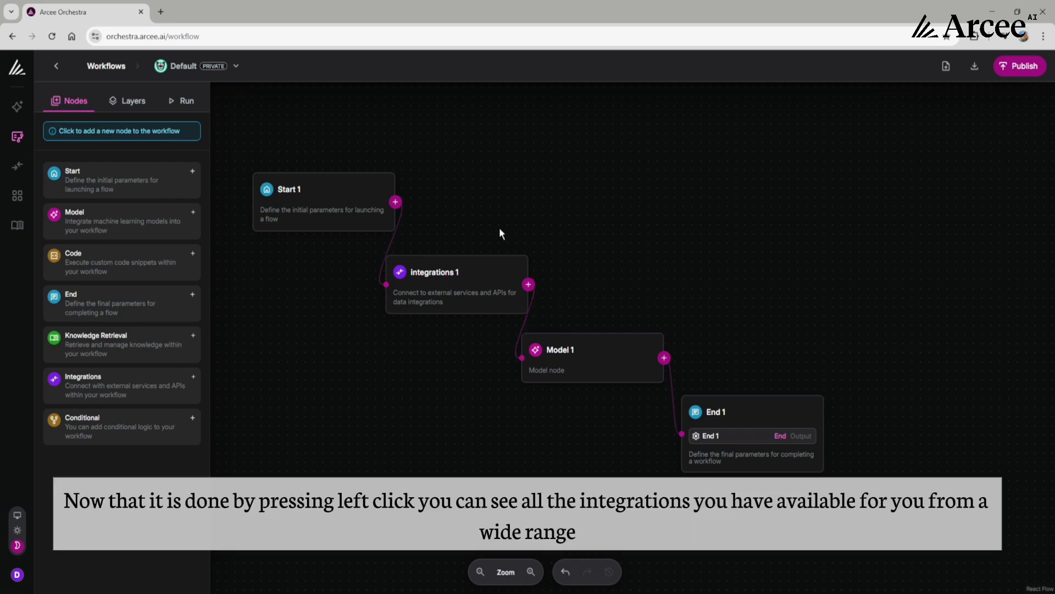
- Choose Youtube as the tool for the Integrations 1 node and connect it to the account
click(488, 271)
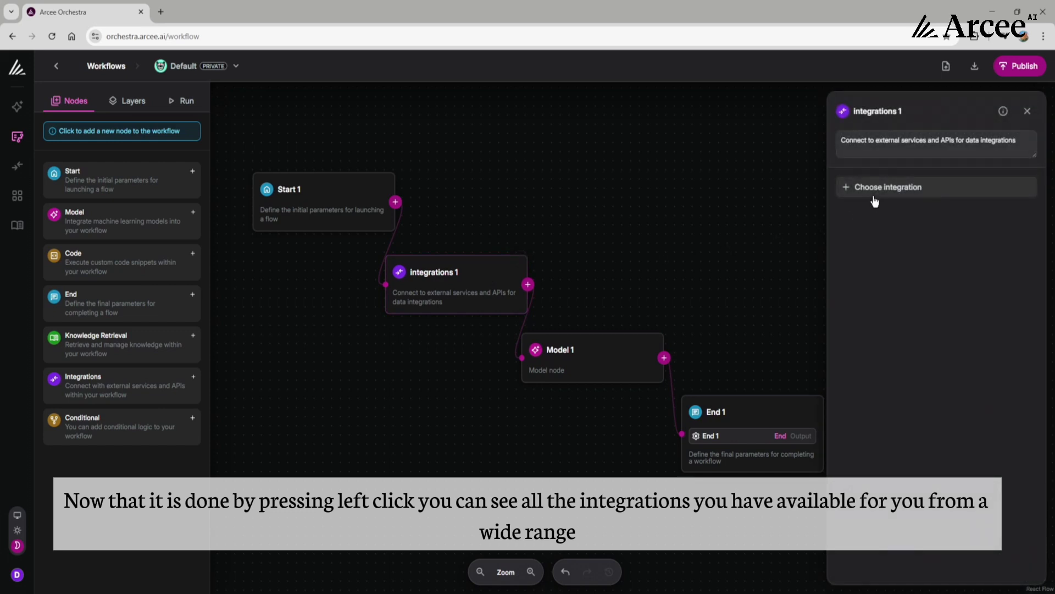
click(874, 197)
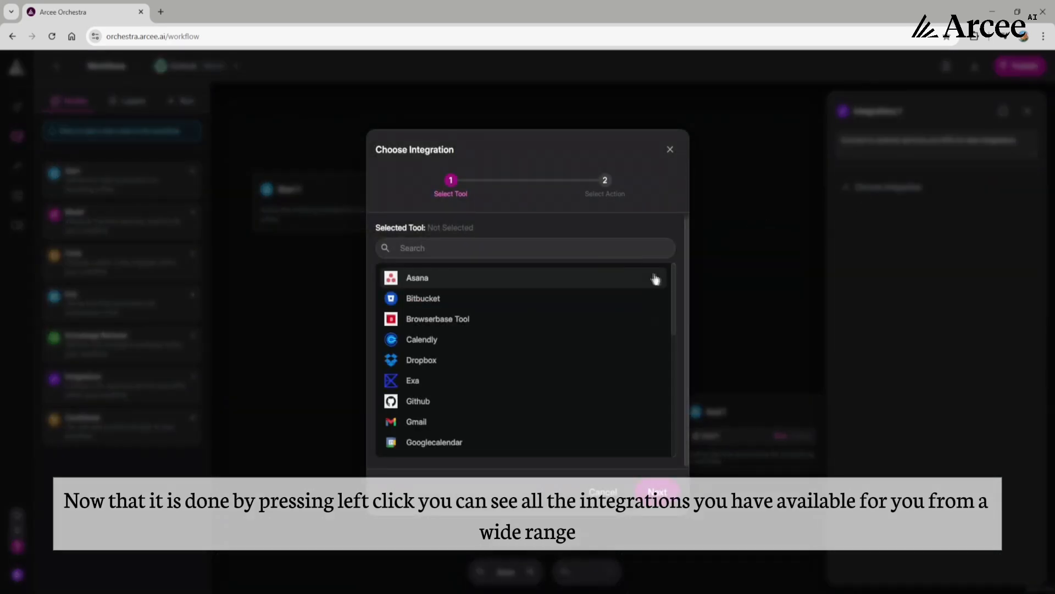
drag(675, 280, 680, 407)
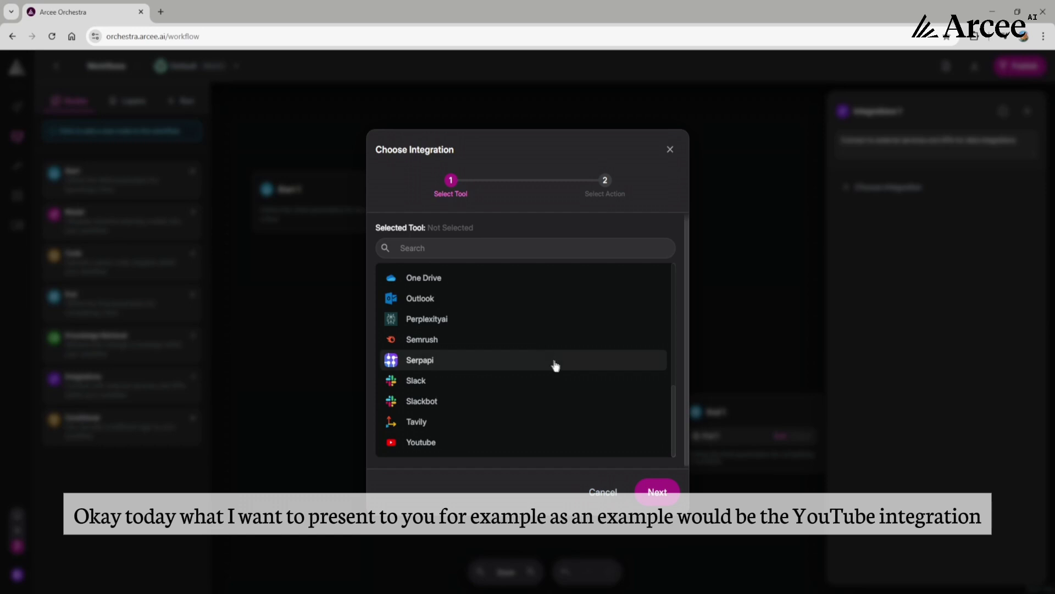
click(530, 444)
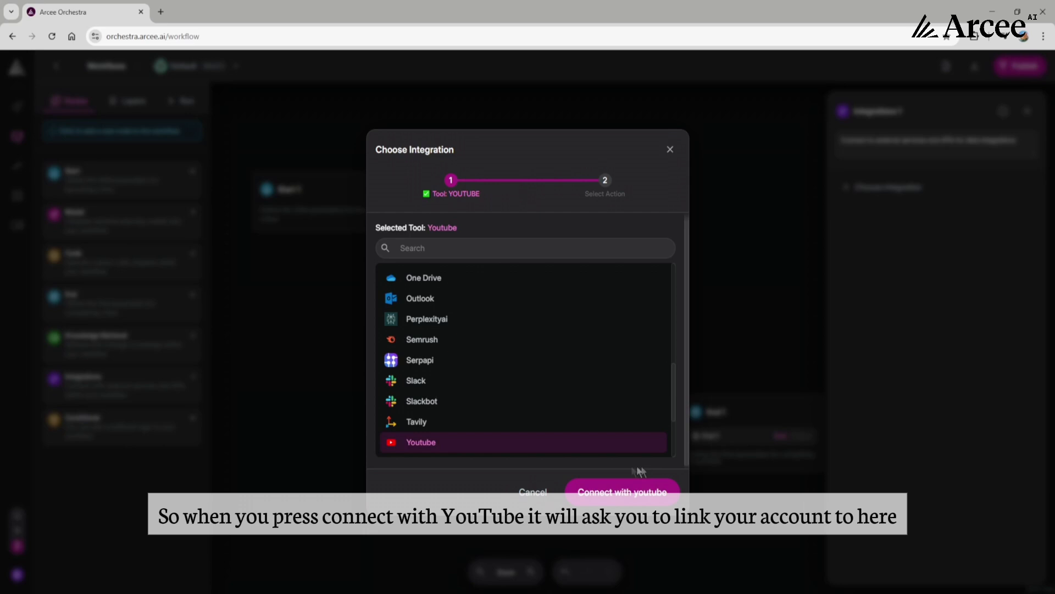
click(619, 497)
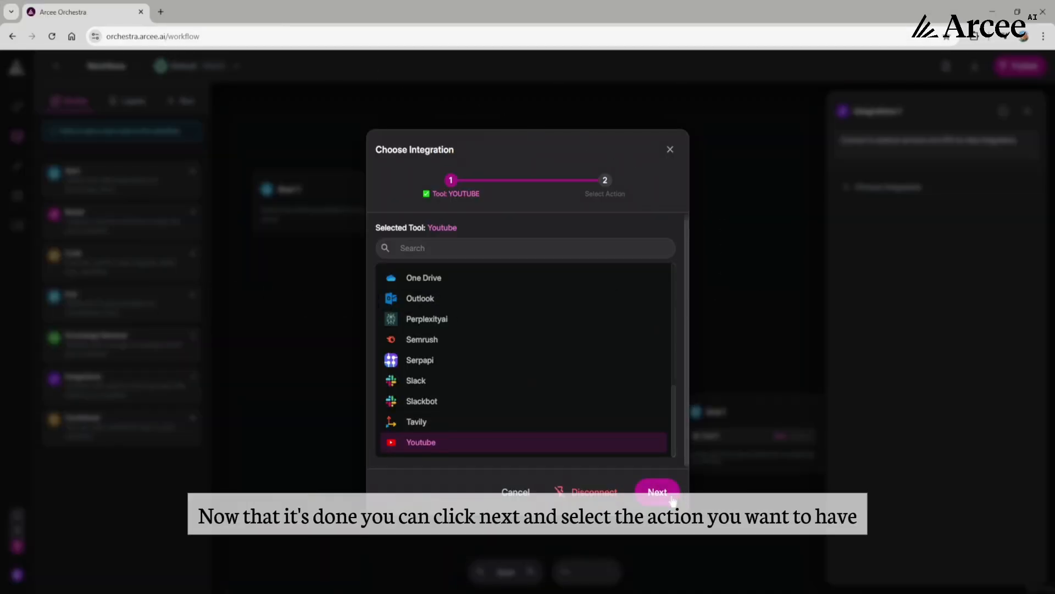
- Set the Youtube integration's action to Search you tube and accept the choice
click(662, 495)
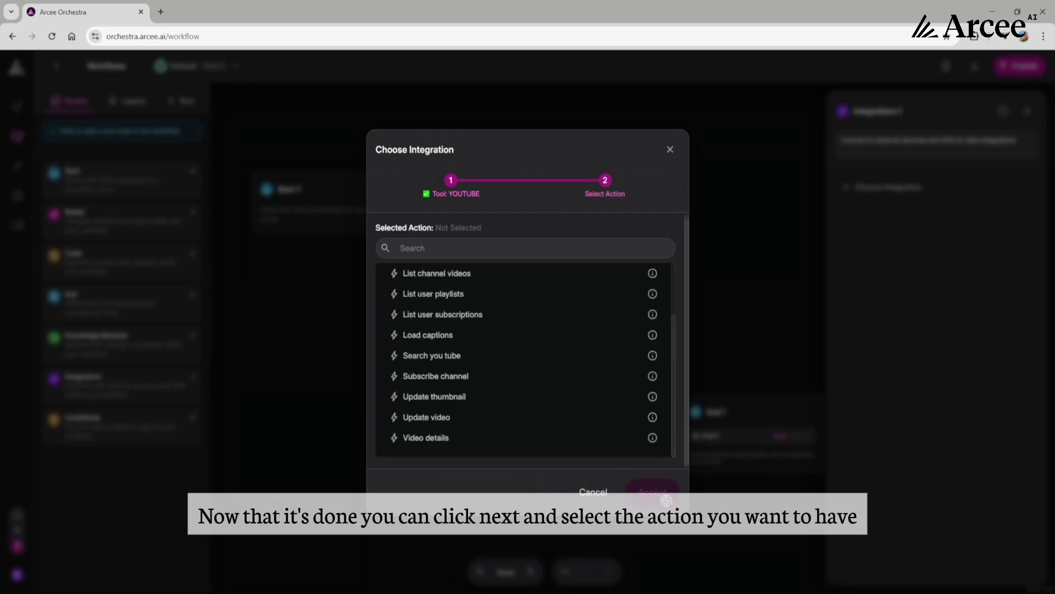
scroll(592, 330, up, 1)
scroll(580, 349, up, 1)
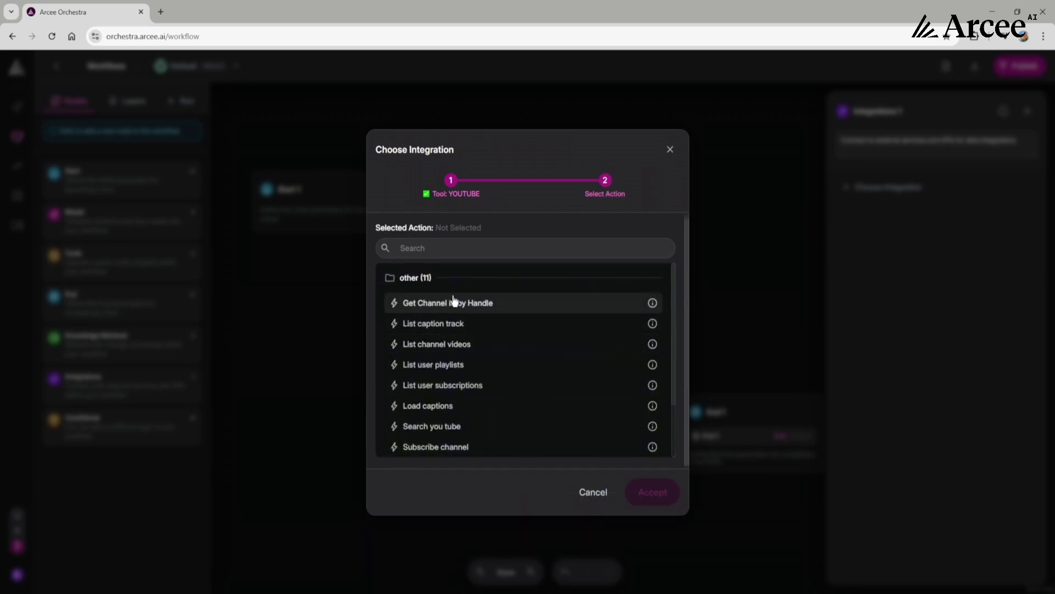
drag(676, 337, 676, 386)
mouse_move(653, 365)
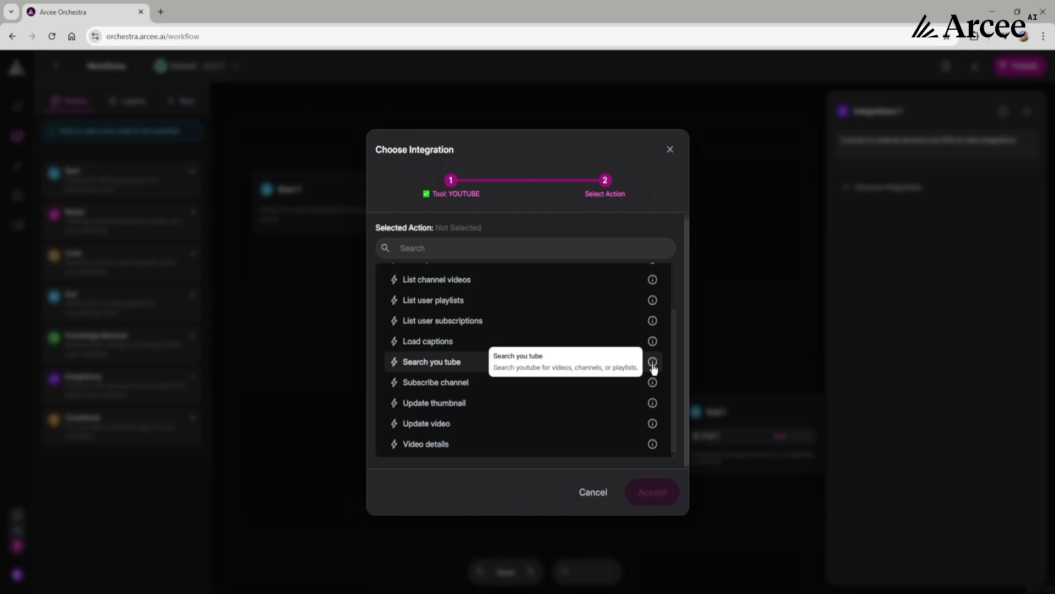
click(474, 363)
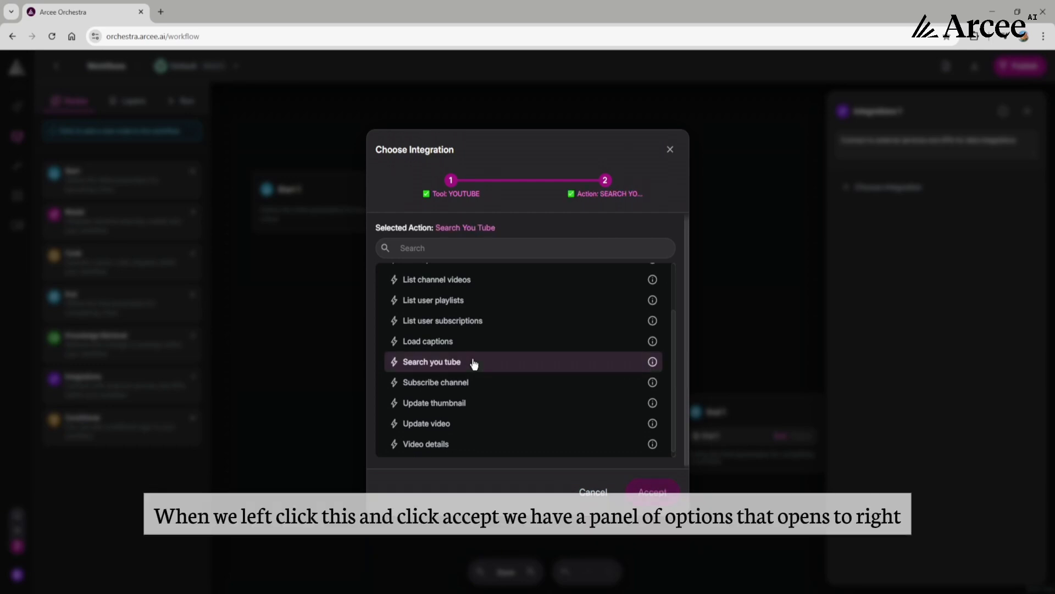
click(659, 490)
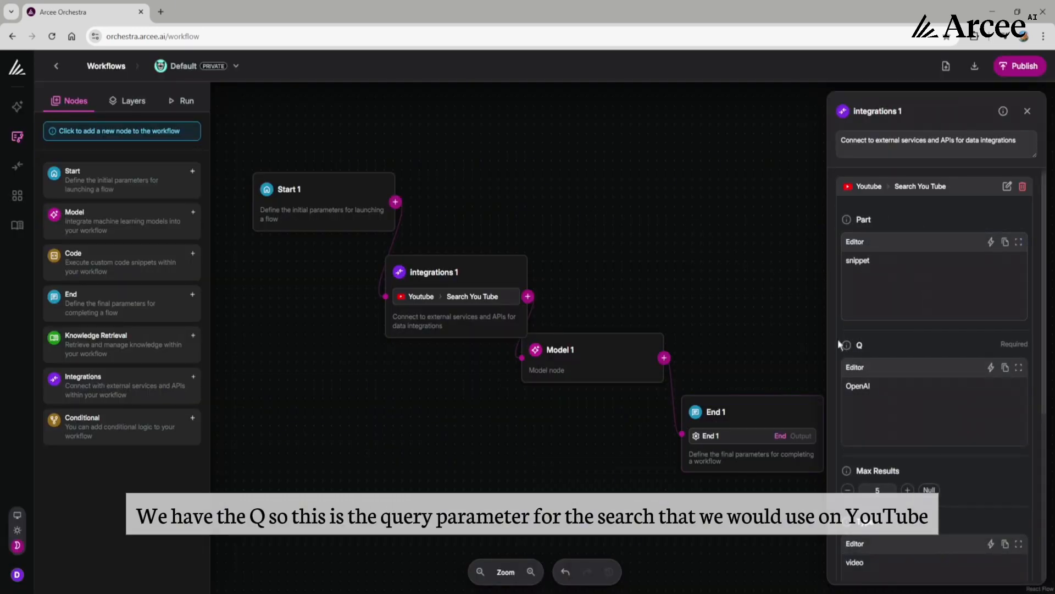
- Examine the descriptions of the Q, Max Results and Type parameters of the YouTube search
mouse_move(847, 347)
mouse_move(847, 471)
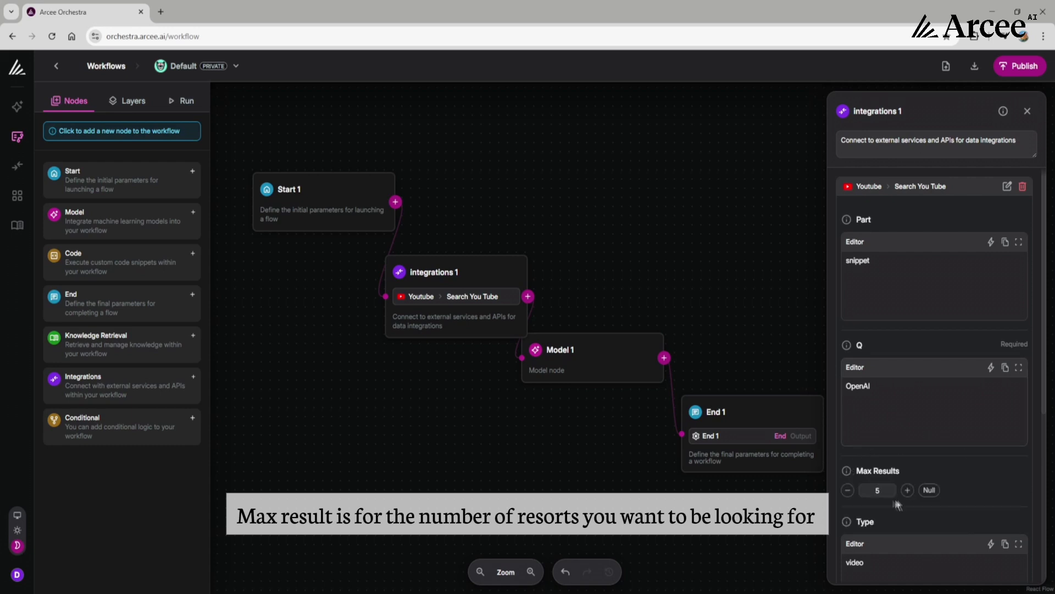
mouse_move(847, 522)
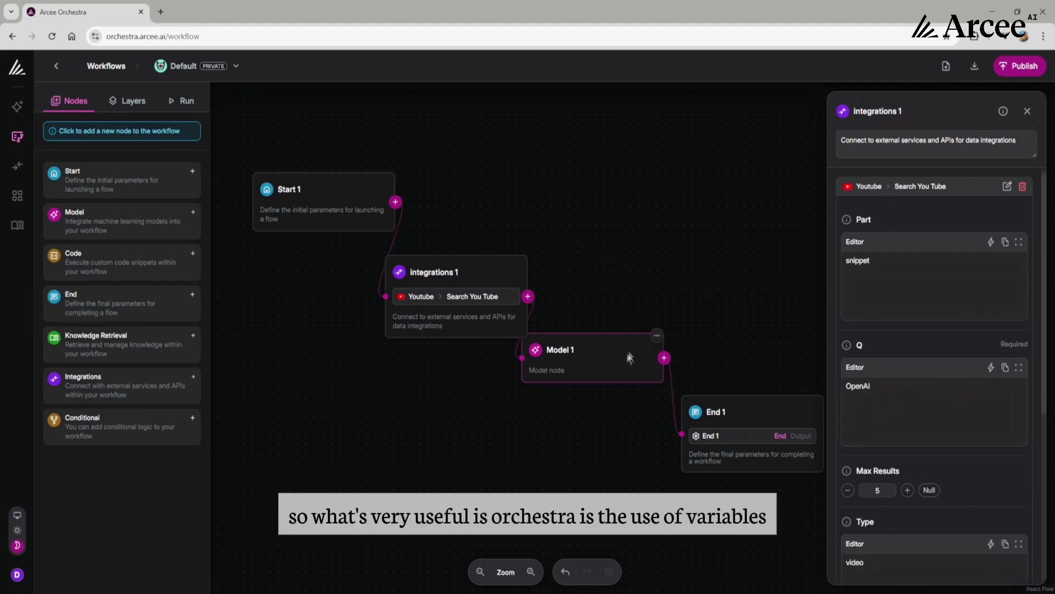
- Shift the Model 1 and End 1 nodes slightly so that they clear the enlarged Integrations 1 node
drag(630, 357, 631, 369)
drag(764, 417, 753, 421)
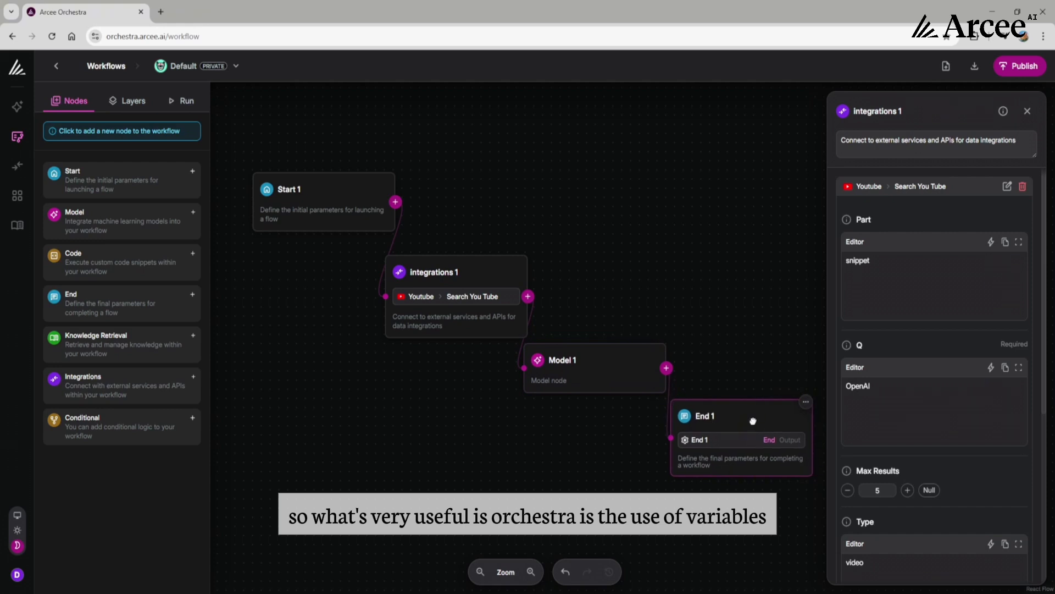
drag(644, 388, 648, 386)
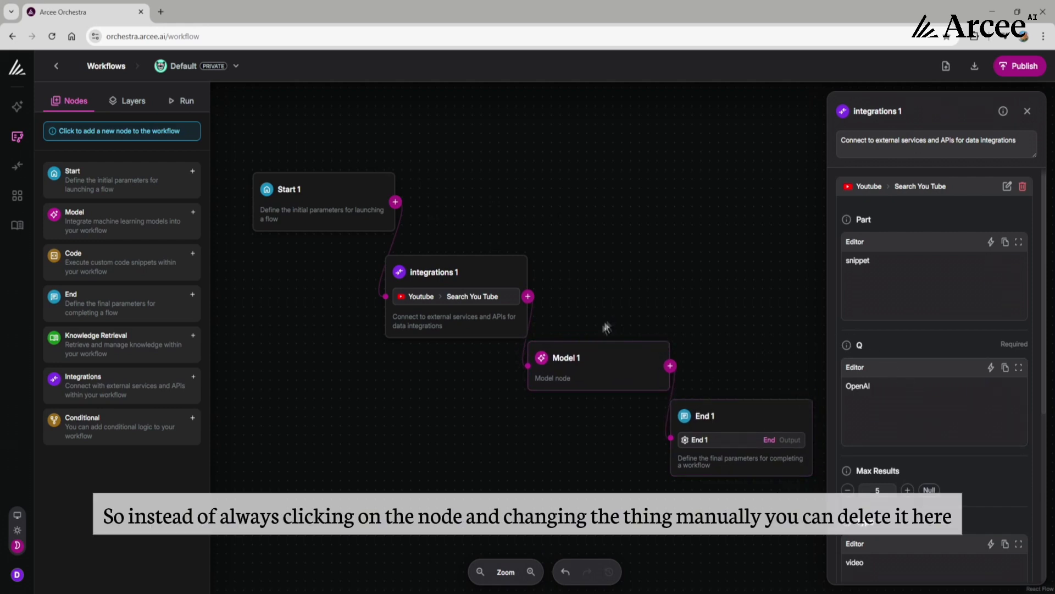
- Clear the default query from the Q parameter of the YouTube search and close the node's settings
click(885, 393)
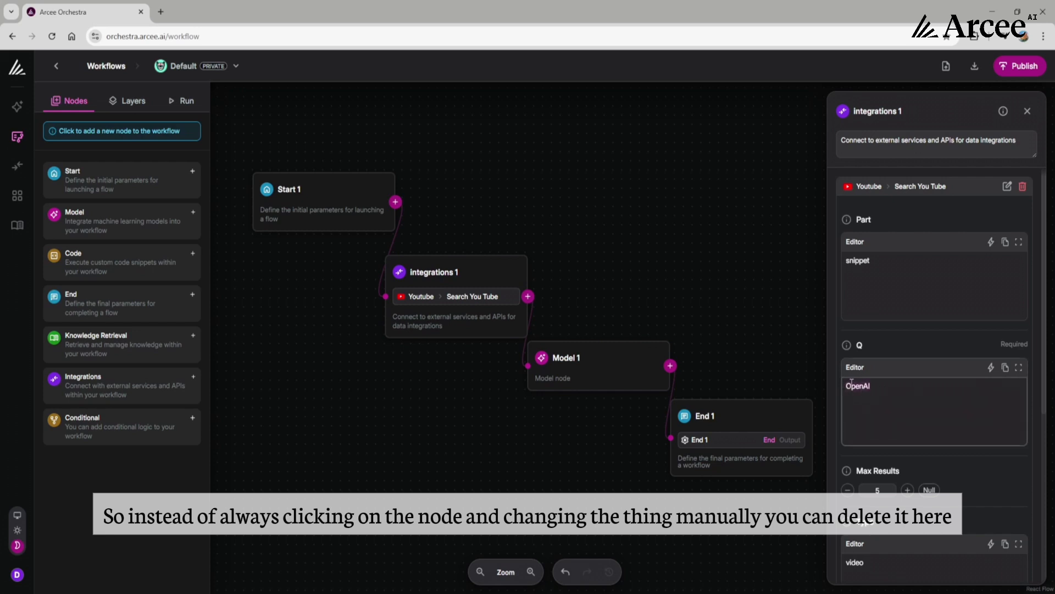
key(BackSpace)
key(BackSpace)
key(BackSpace)
key(BackSpace)
key(BackSpace)
key(BackSpace)
click(814, 337)
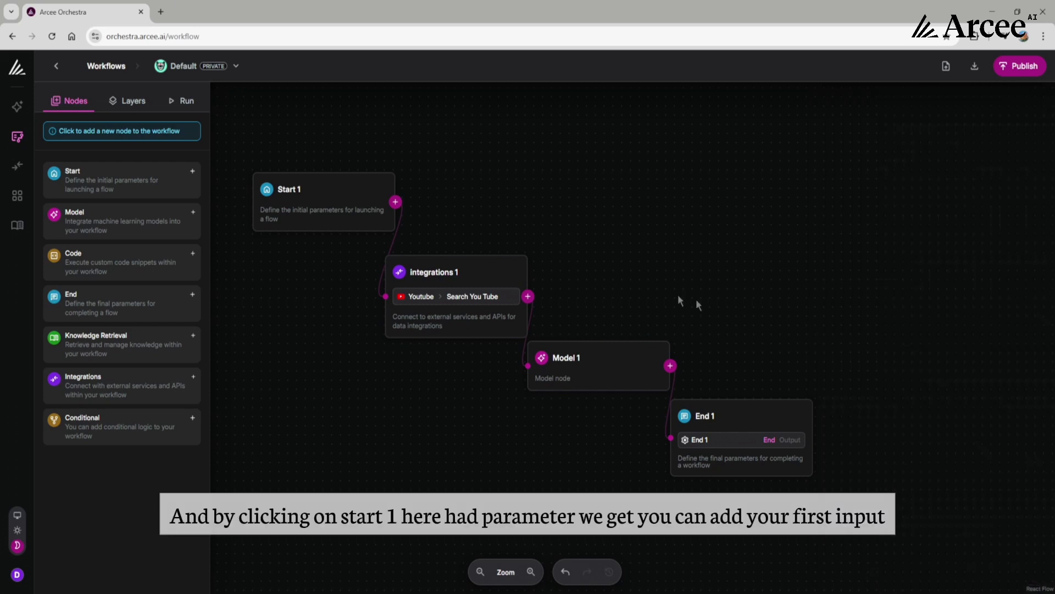
- Add a text input variable named company_ticker with the default value IBM to the Start 1 node
click(330, 209)
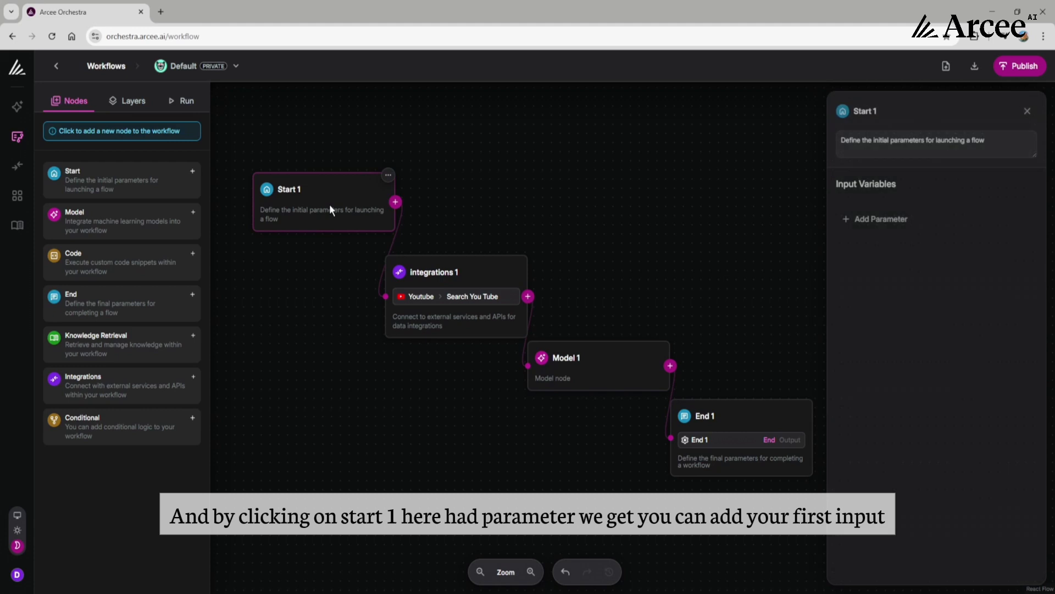
click(862, 223)
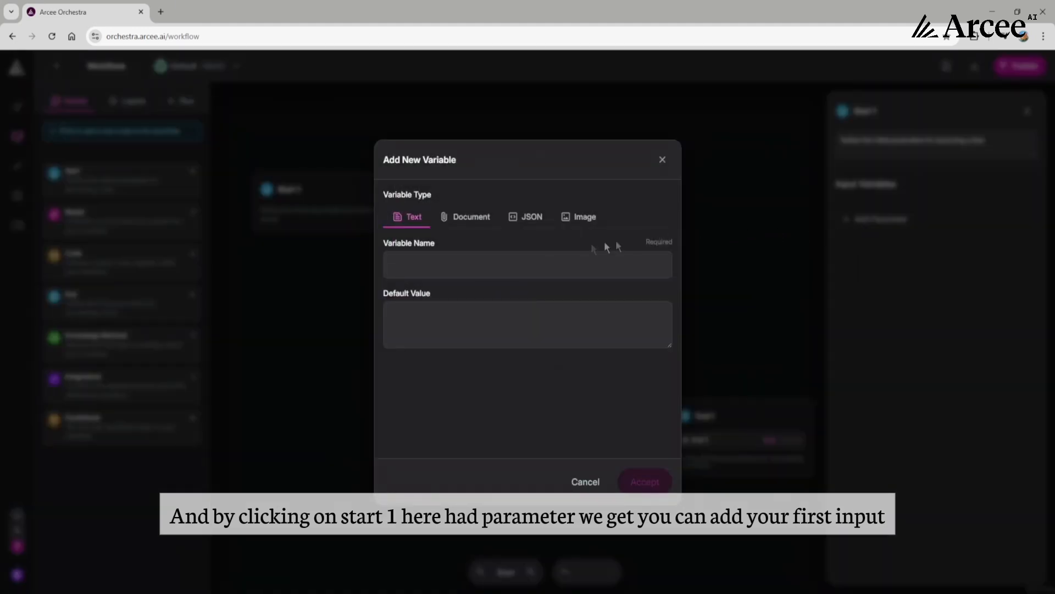
click(544, 262)
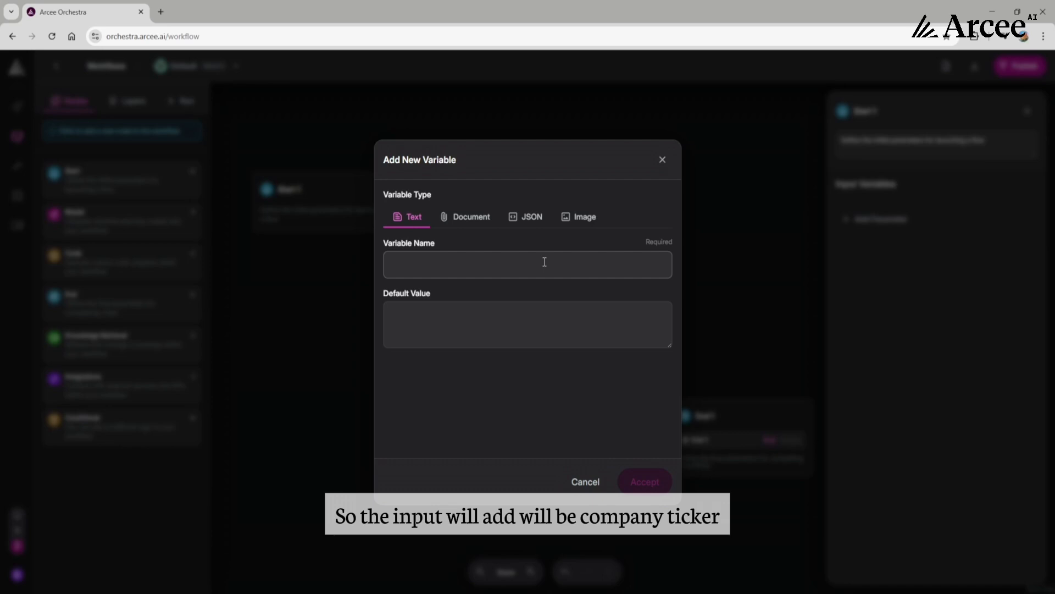
text(company_tic)
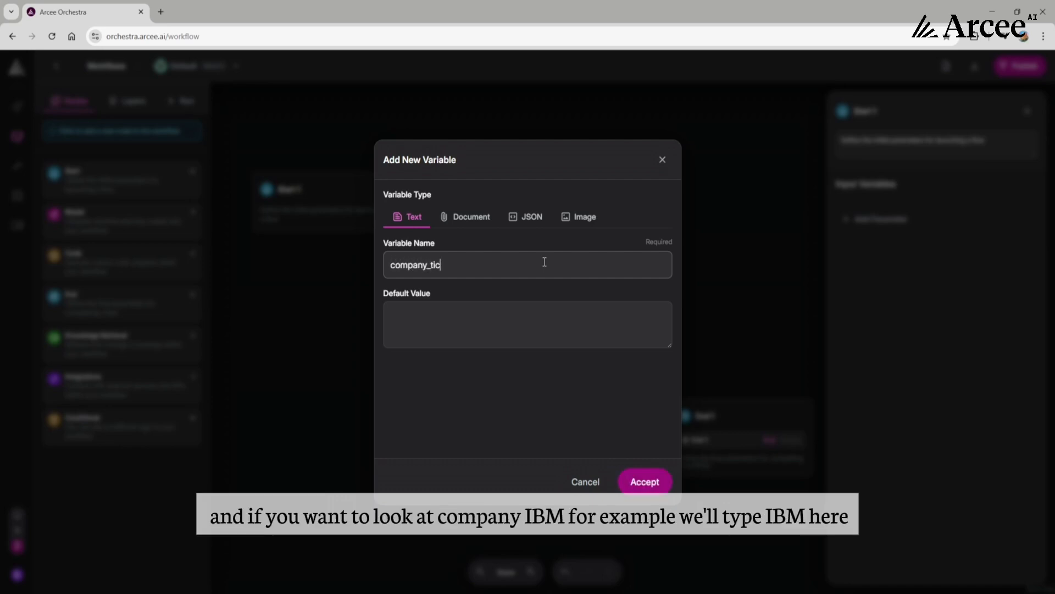
text(ker)
click(517, 311)
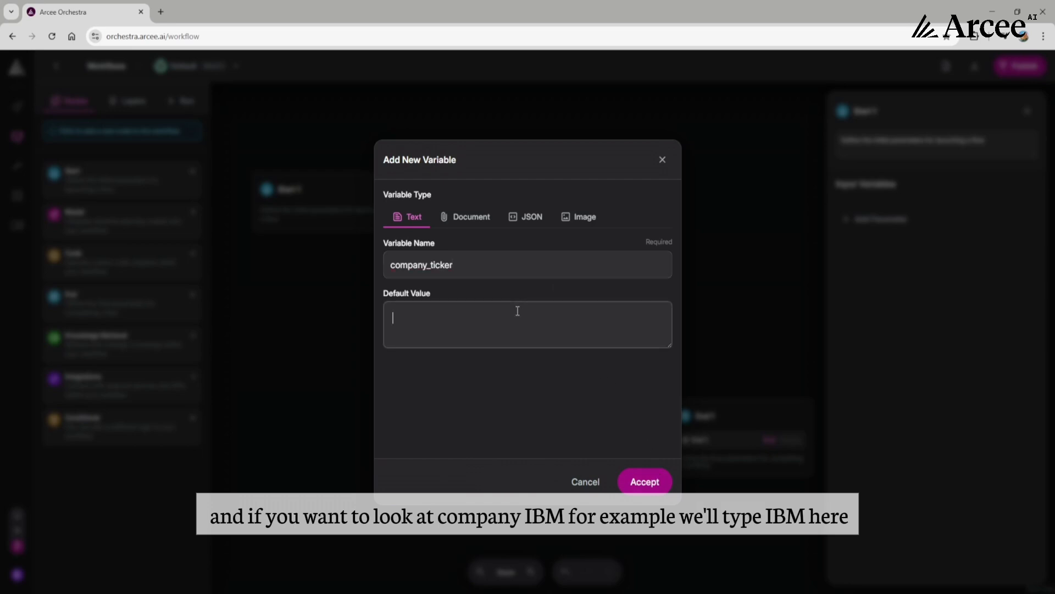
text(IBM)
click(647, 484)
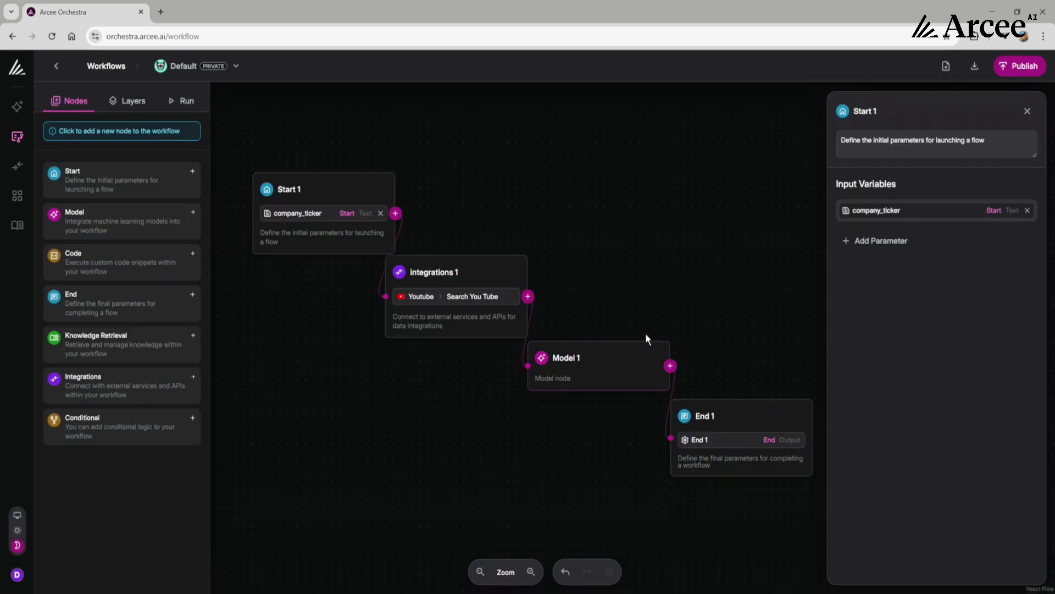
click(640, 315)
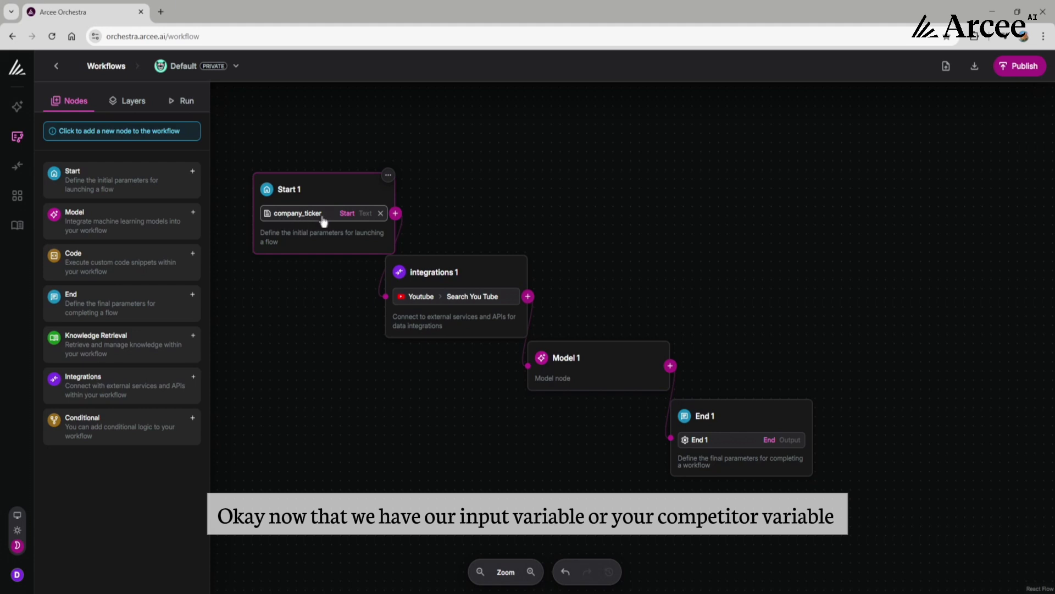
- Connect the company_ticker input variable to the Q parameter of the Integrations 1 YouTube search
click(491, 274)
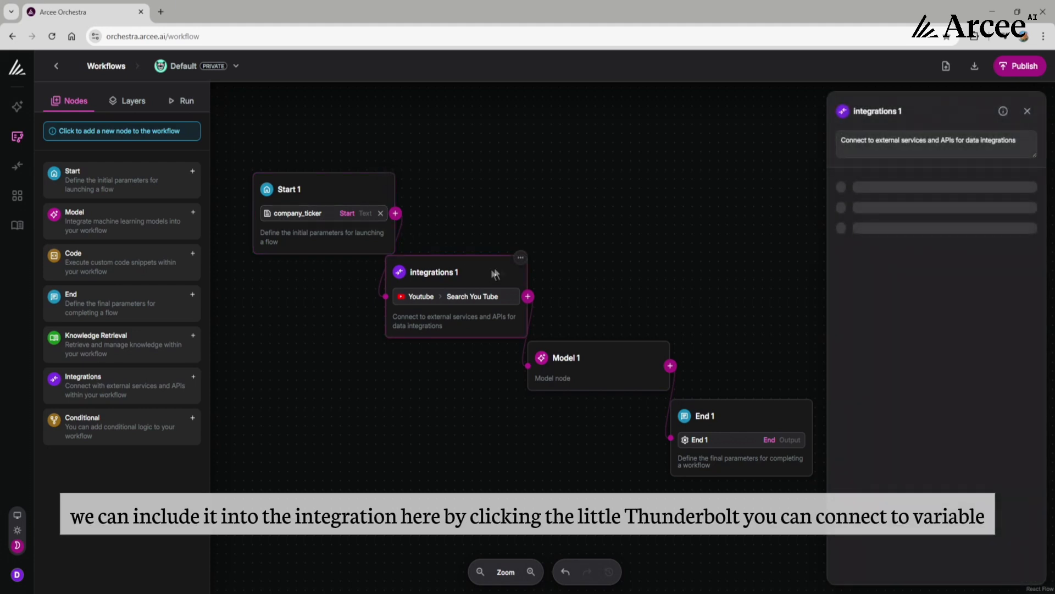
scroll(926, 283, down, 1)
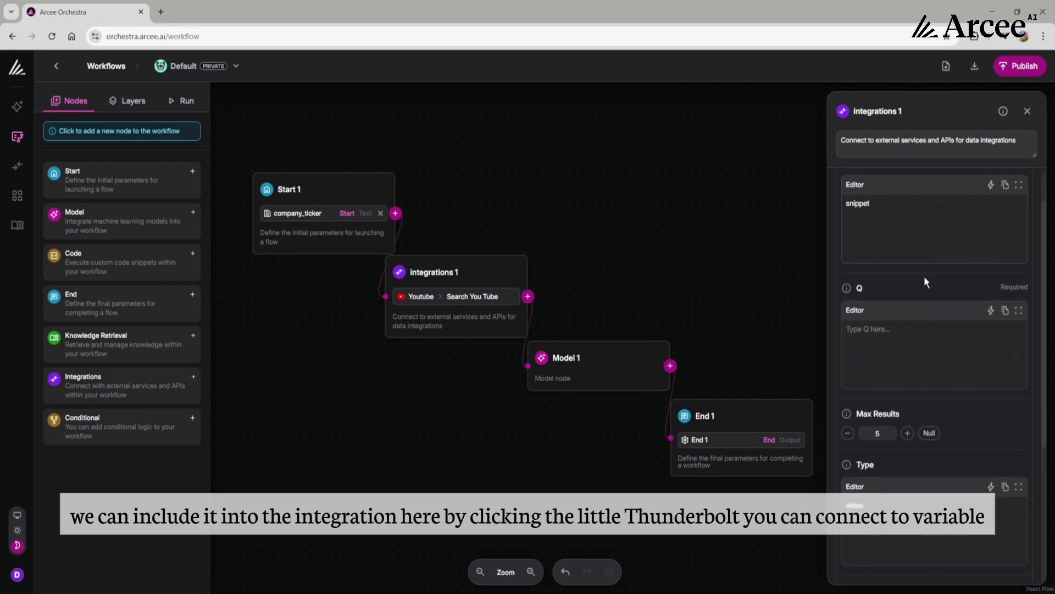
click(916, 340)
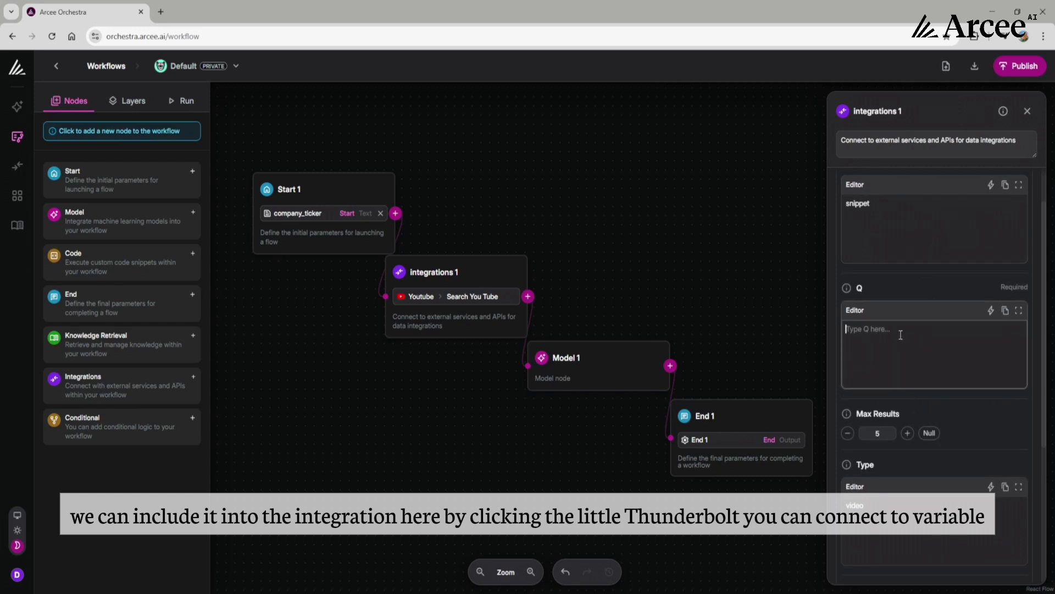
click(991, 312)
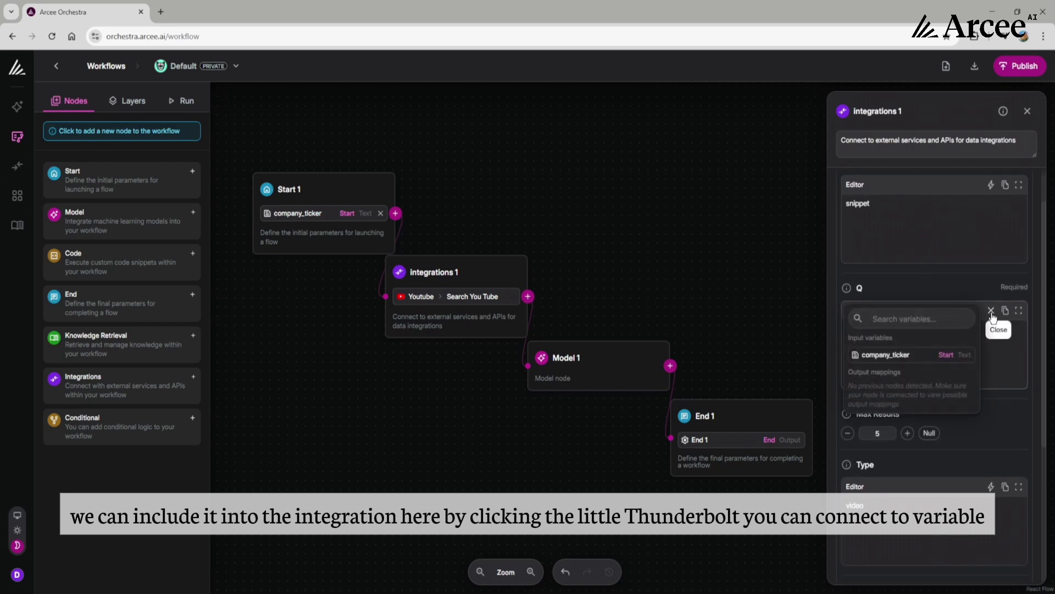
click(919, 356)
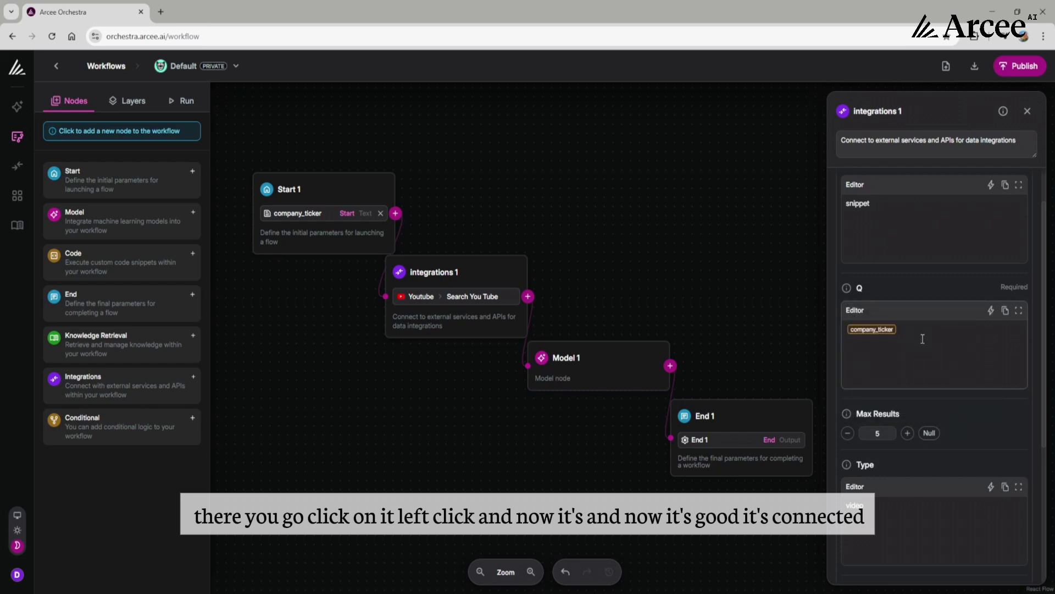
click(923, 339)
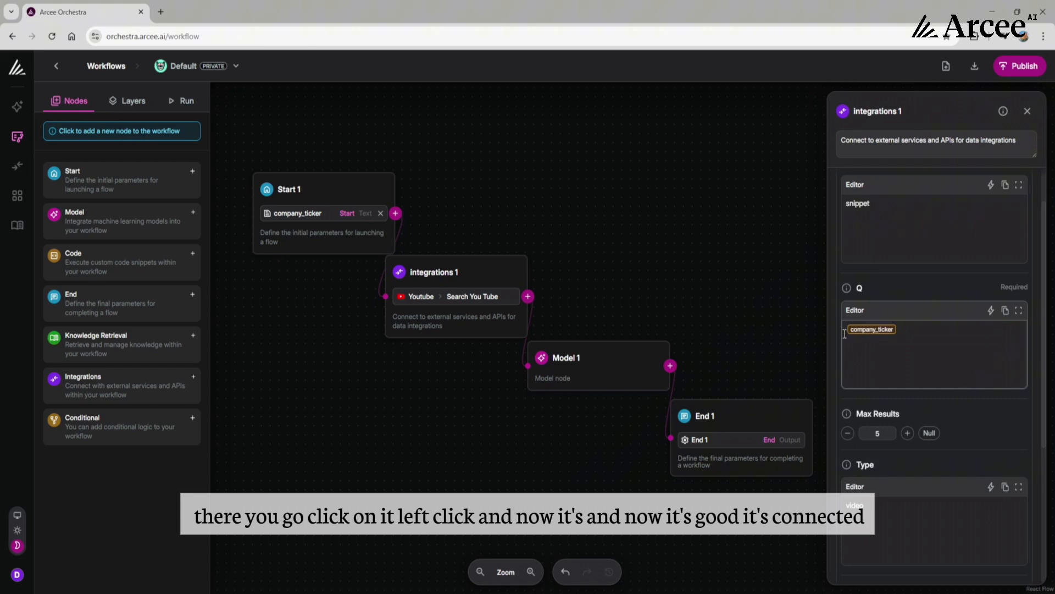
key(BackSpace)
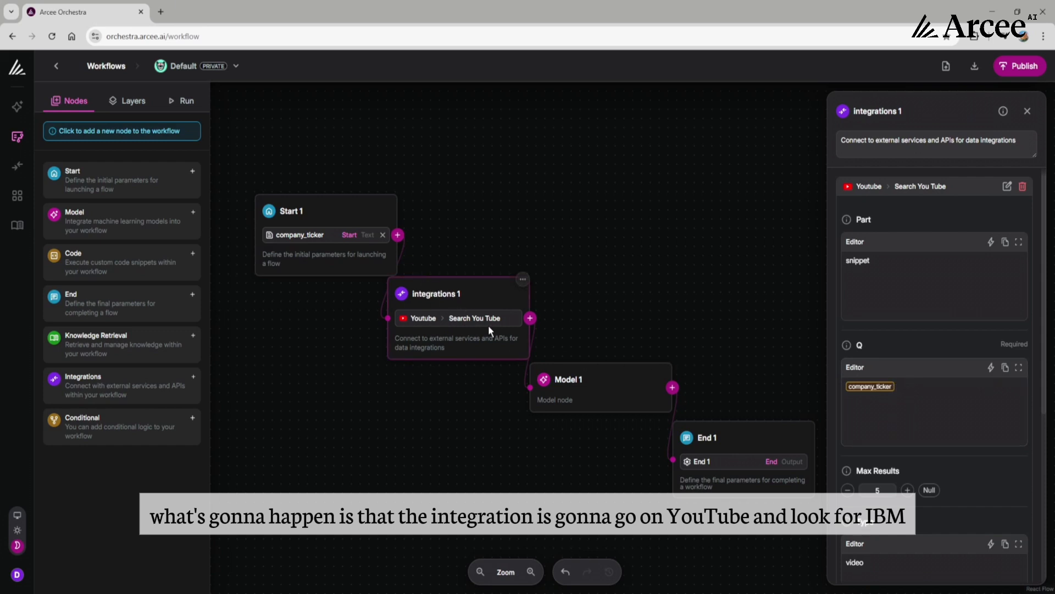
- Append "last earnings call" after the company_ticker variable in the YouTube search's Q parameter and close the node's settings
click(181, 100)
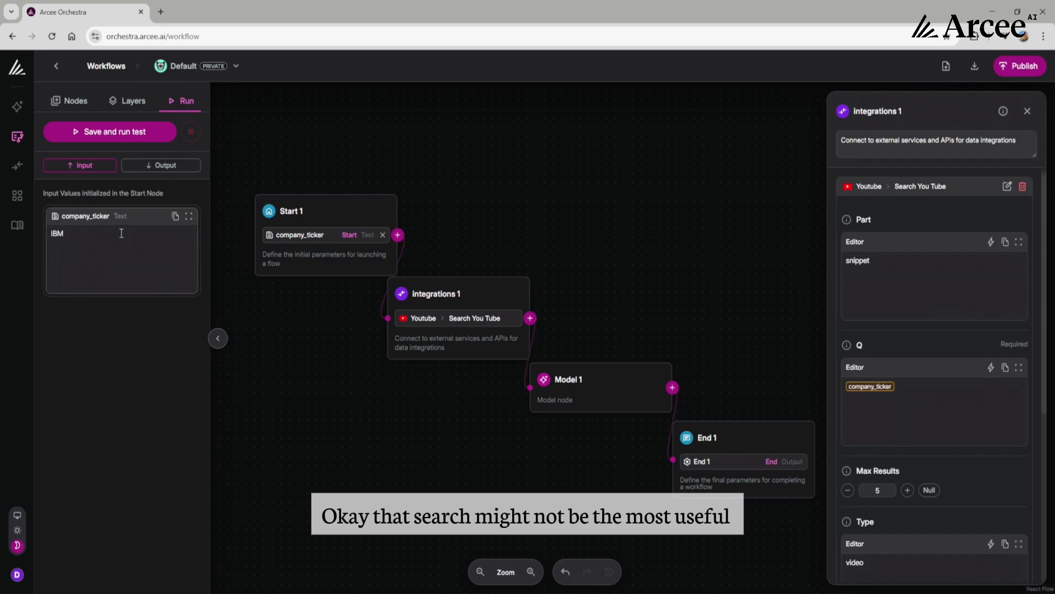
click(916, 381)
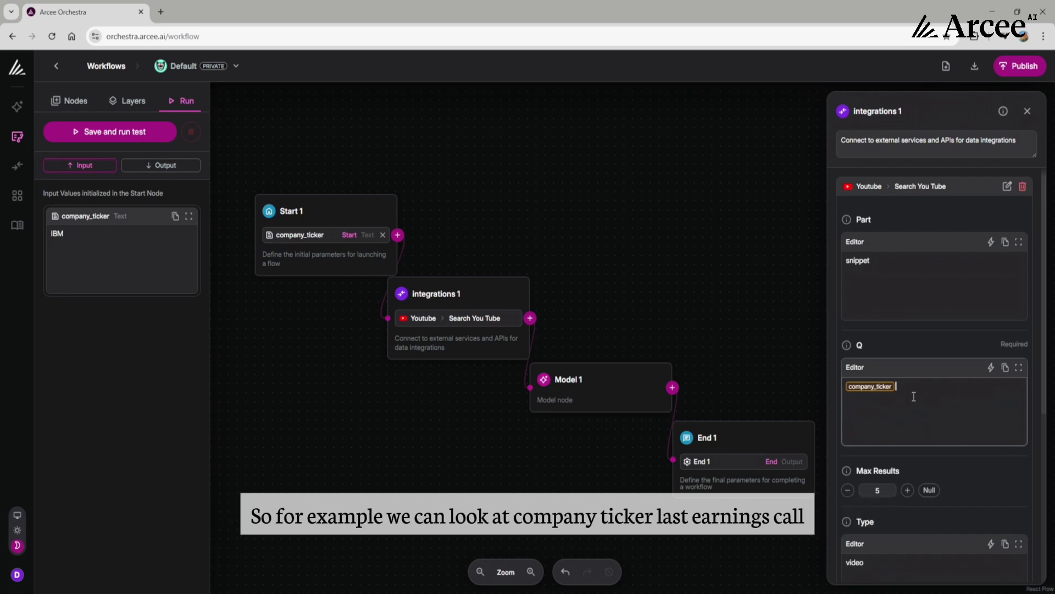
text(last earnings call)
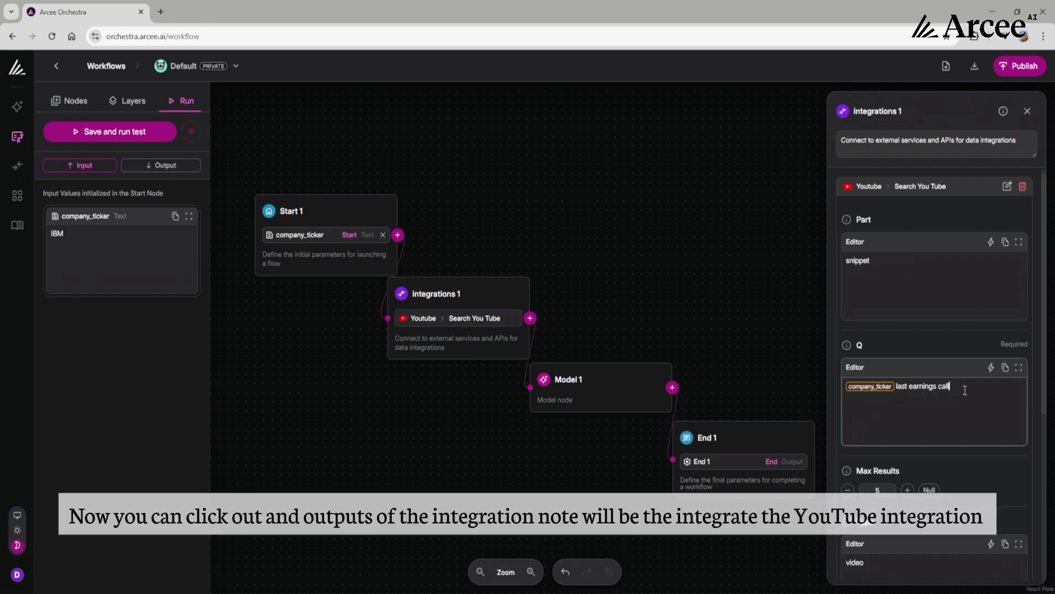
click(785, 335)
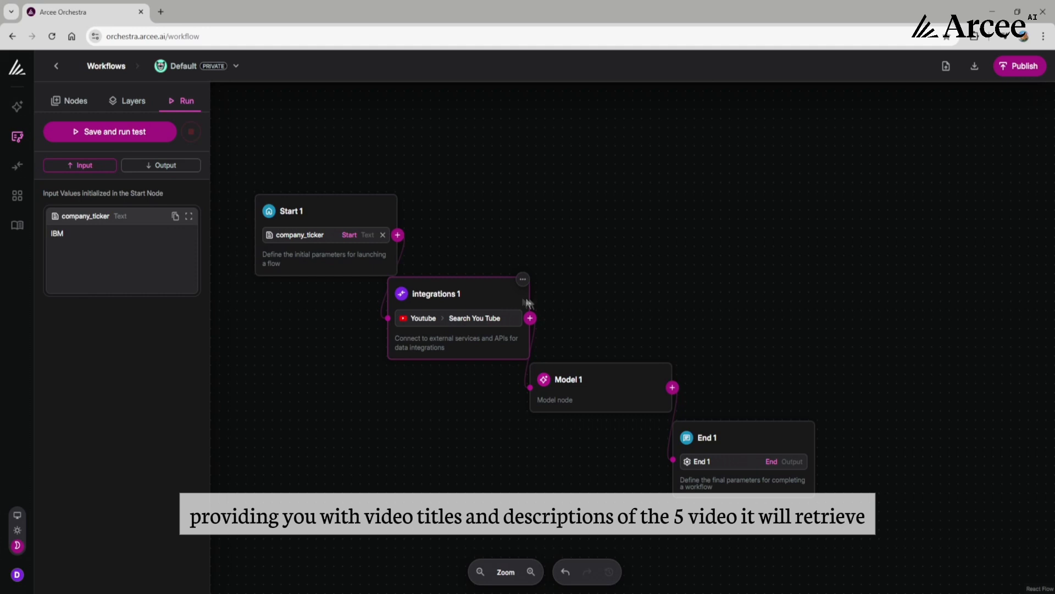
- Add the Integrations 1 output as an input variable of the Model 1 node
click(612, 390)
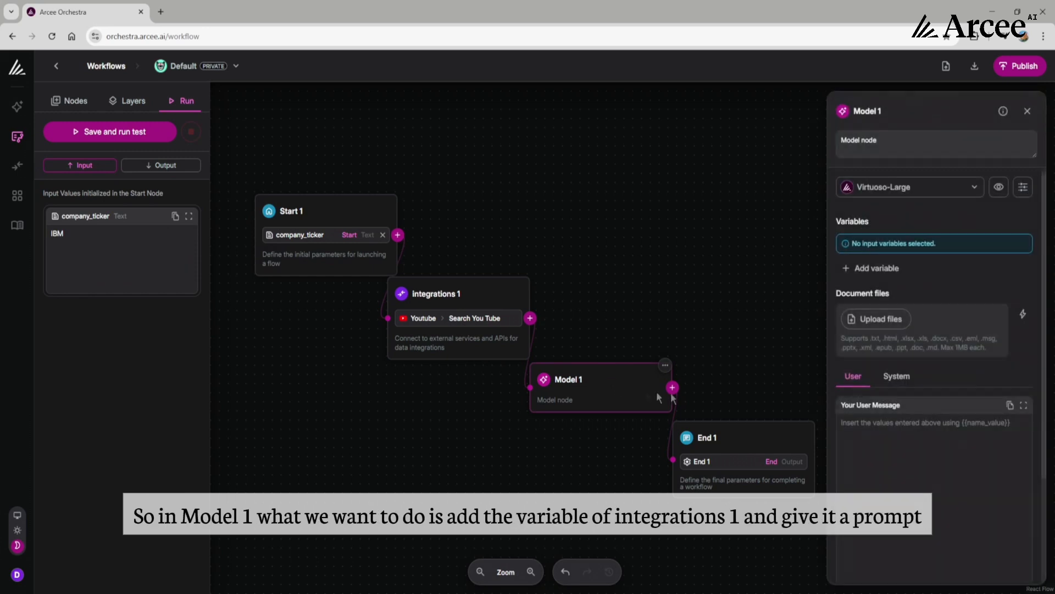
click(891, 274)
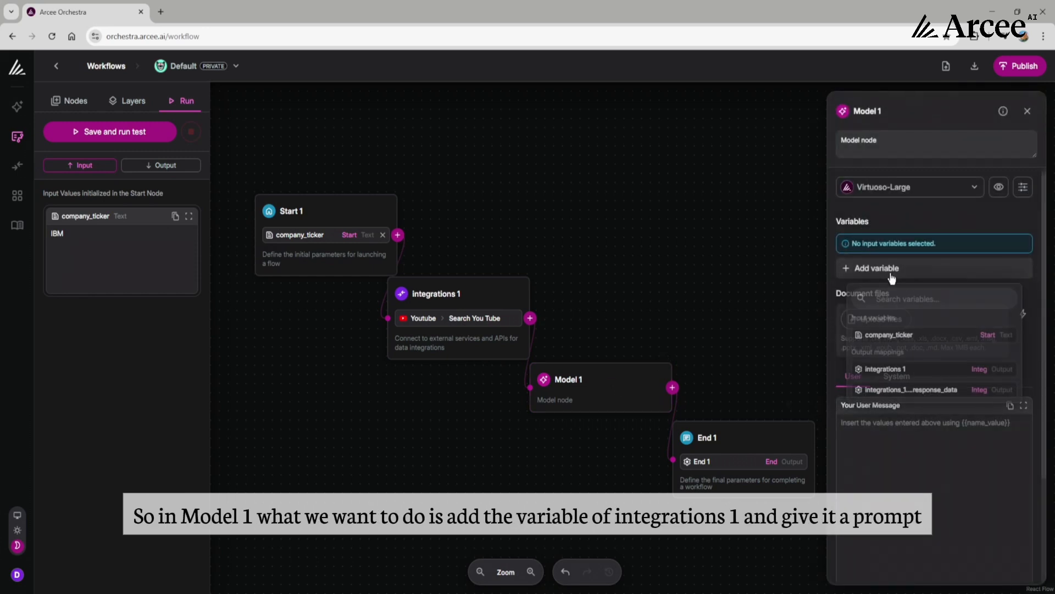
click(909, 375)
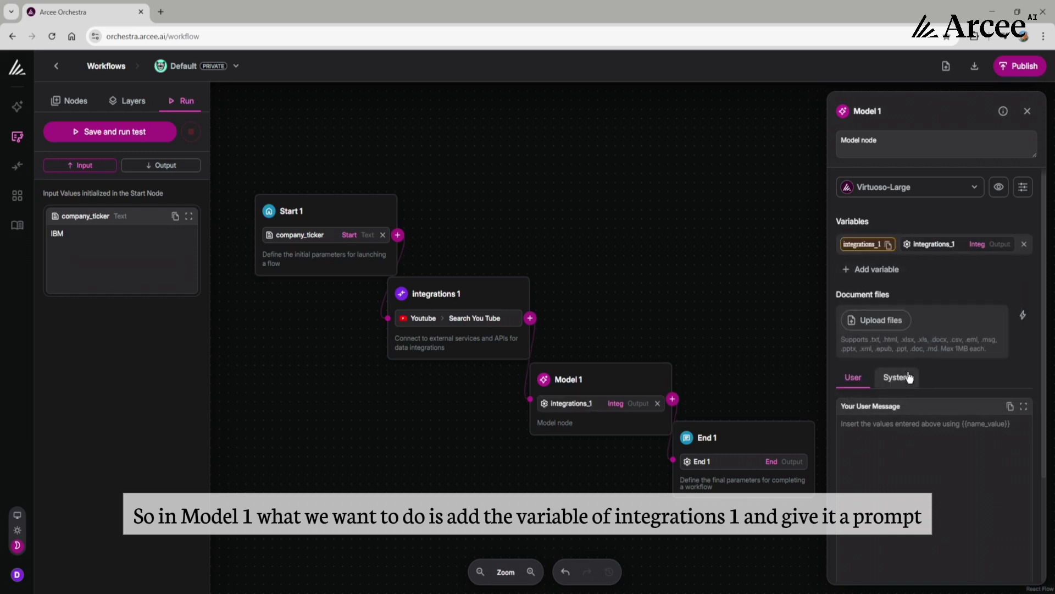
- Write "Resume the information of" as the start of Model 1's user message
click(935, 423)
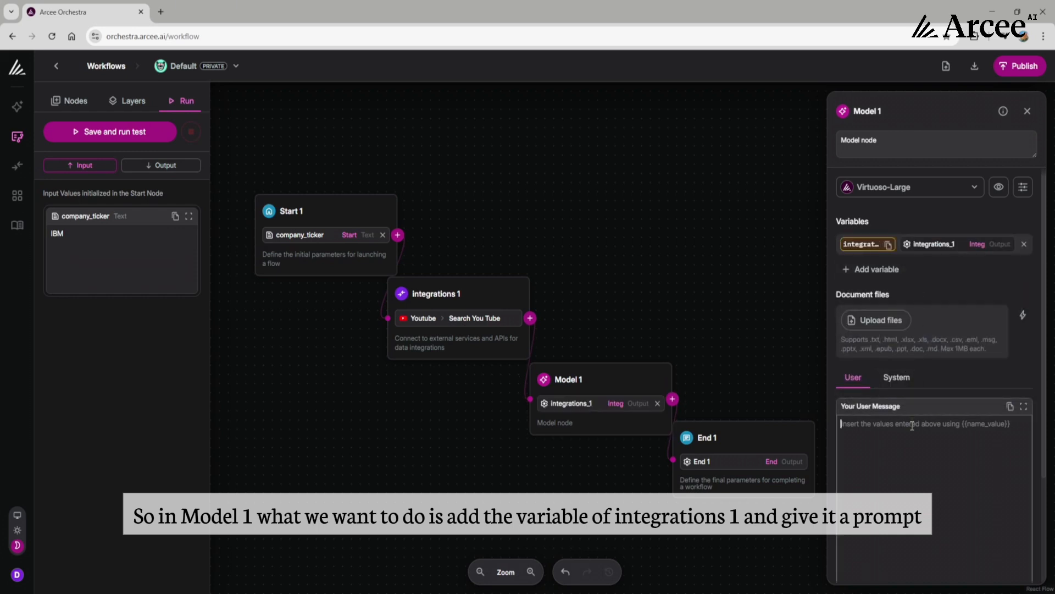
scroll(929, 426, down, 3)
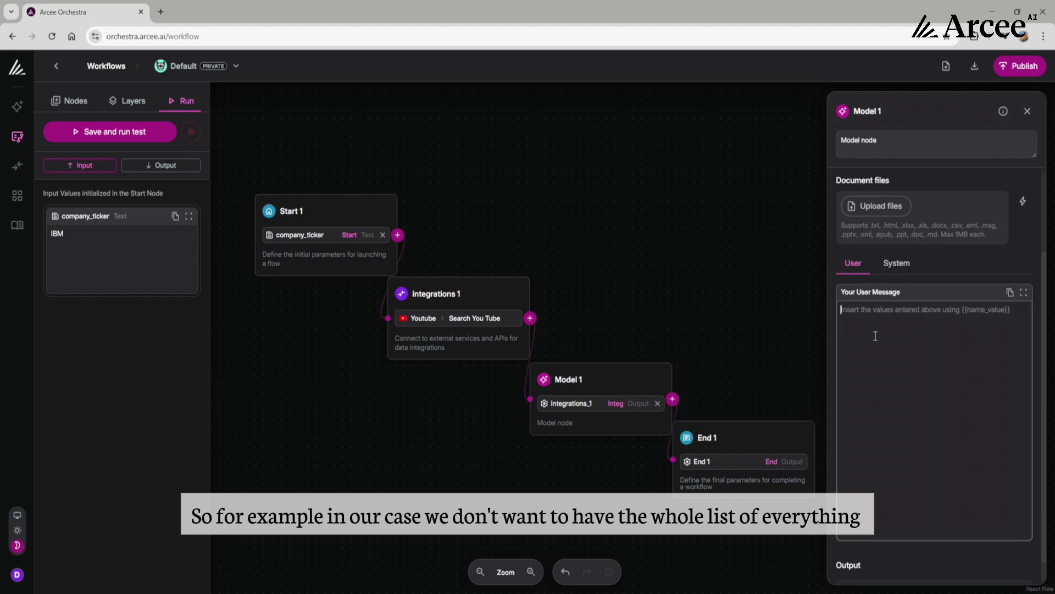
text(Res)
key(BackSpace)
key(BackSpace)
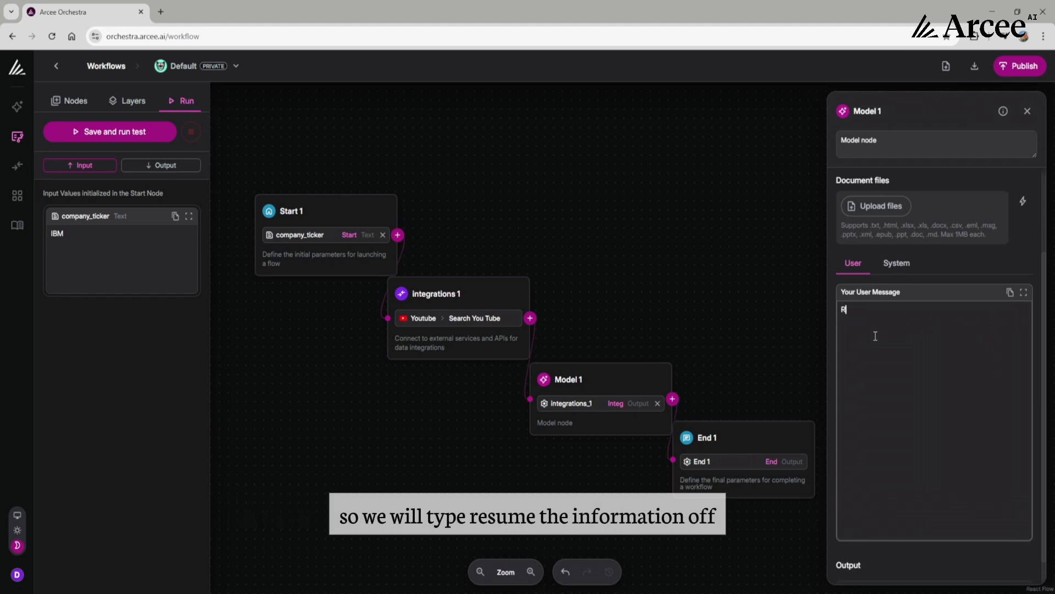
text(esume the informat)
text(ion)
text( fro)
key(BackSpace)
key(BackSpace)
key(BackSpace)
text(of)
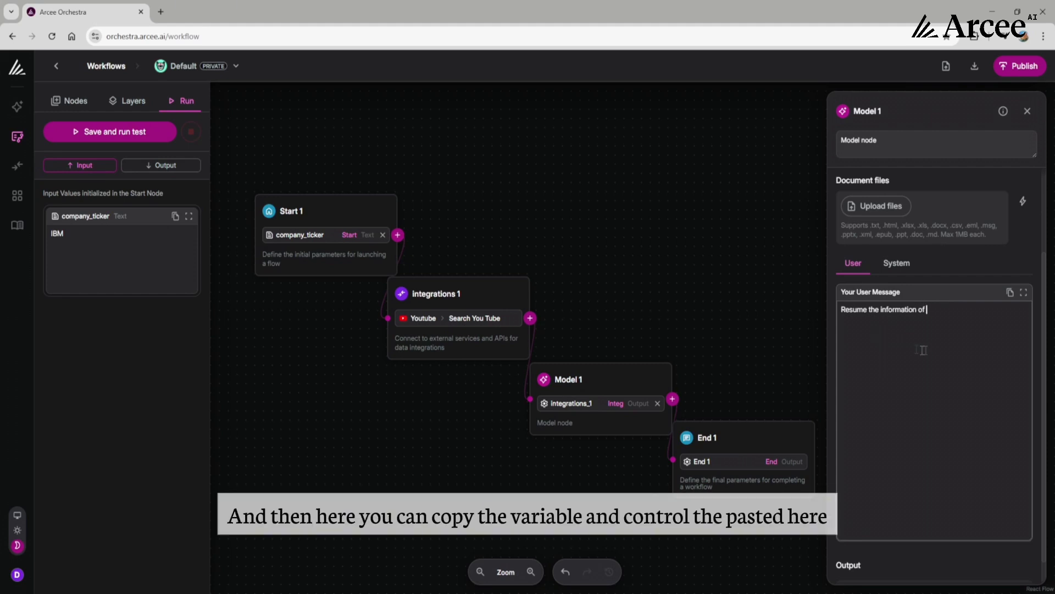
- Copy the integrations_1 variable and insert it at the end of Model 1's user message
scroll(923, 350, up, 3)
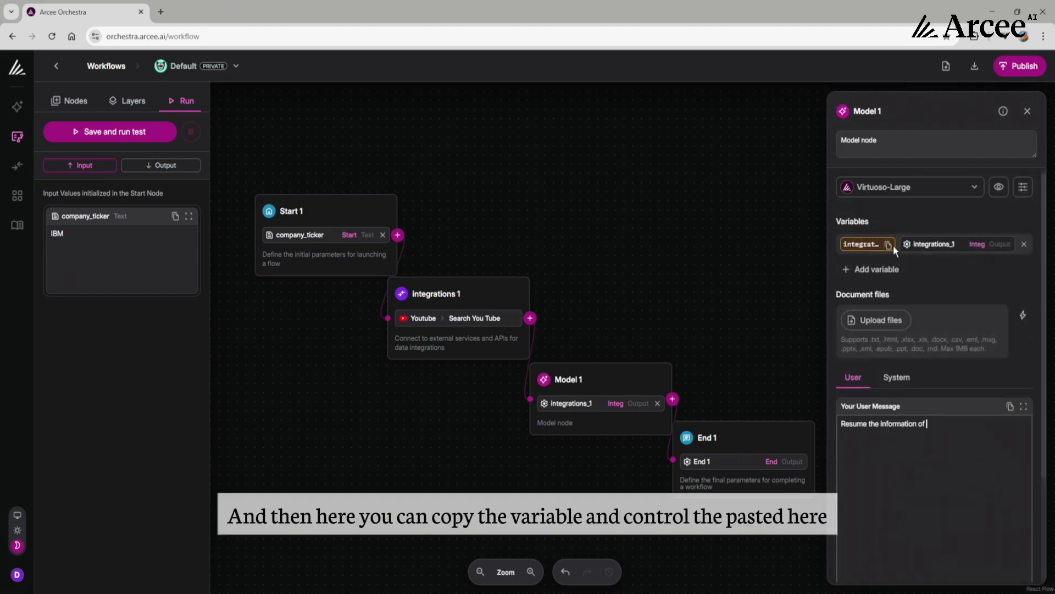
click(889, 245)
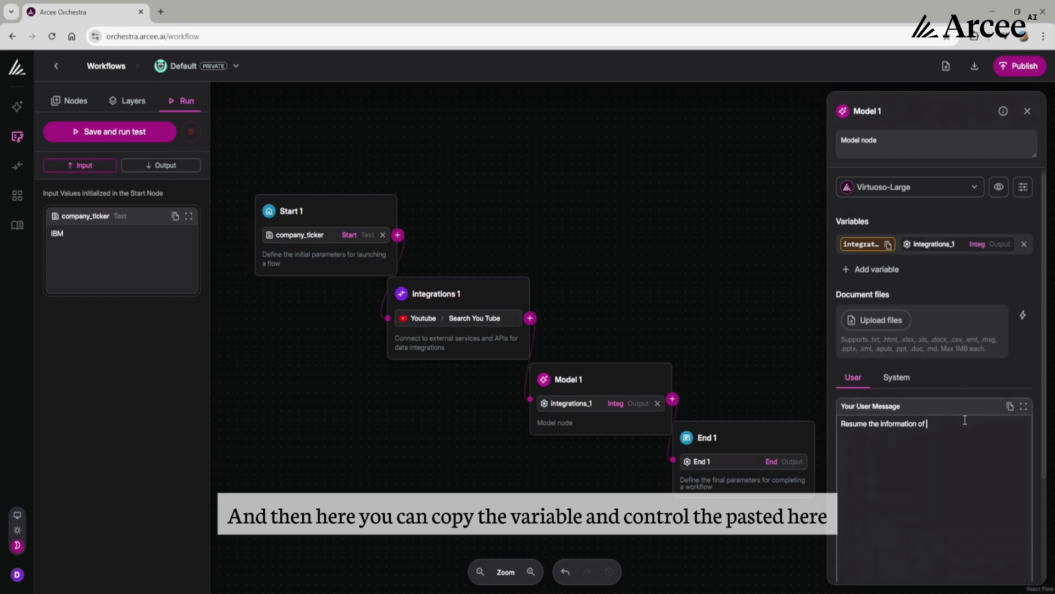
key(ctrl+v)
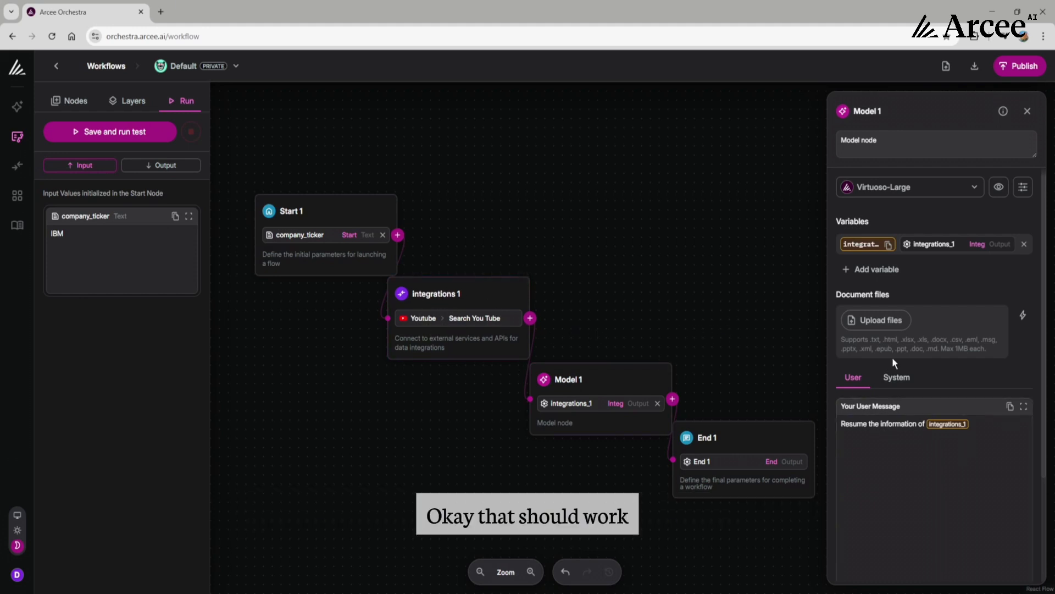
- Set Model 1 to use the Virtuoso-Medium model and close the node's settings
click(923, 187)
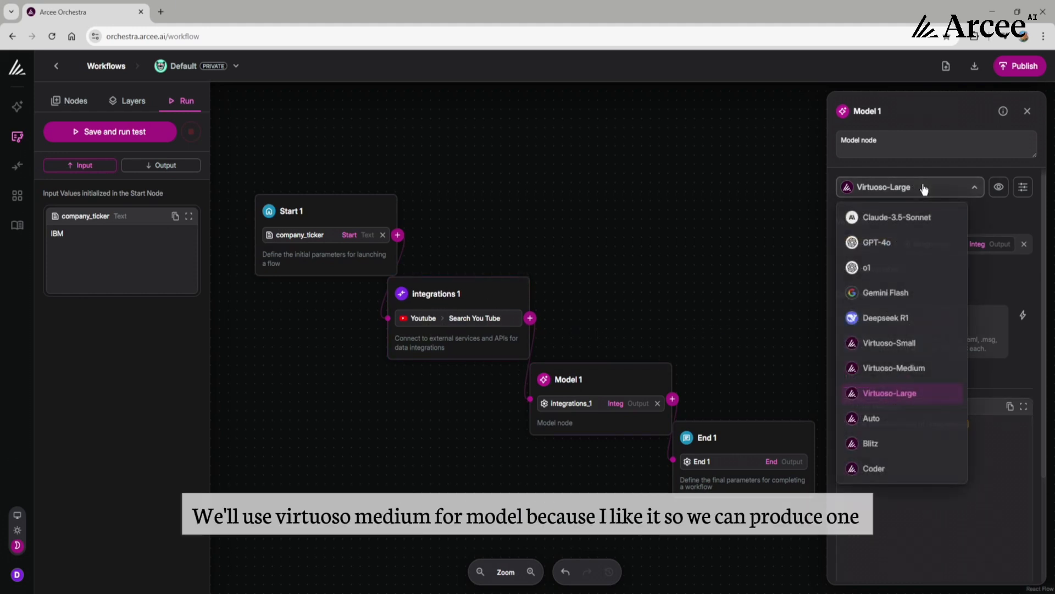
click(909, 369)
click(915, 270)
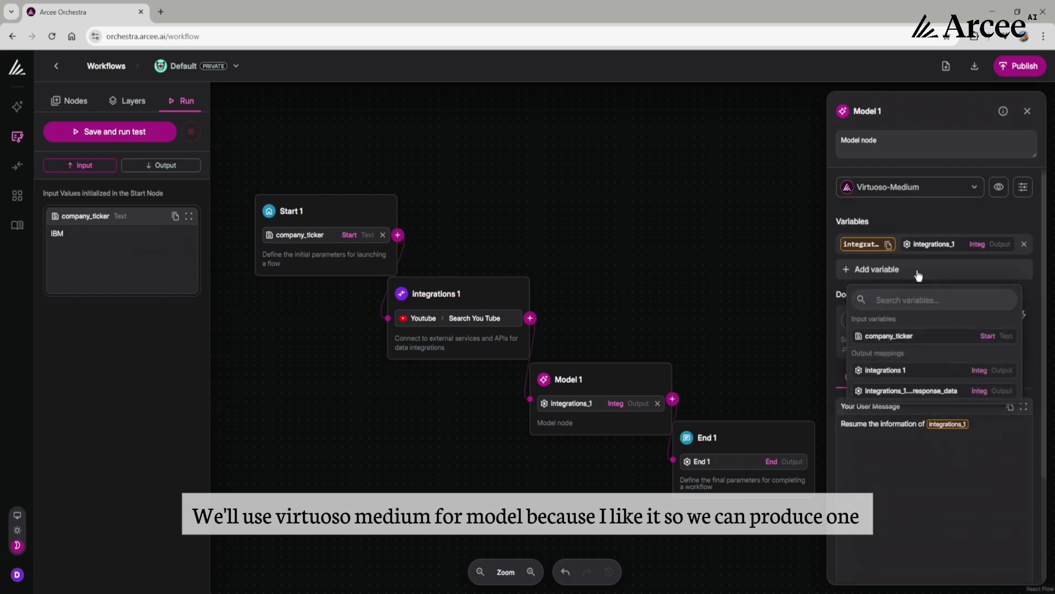
click(838, 290)
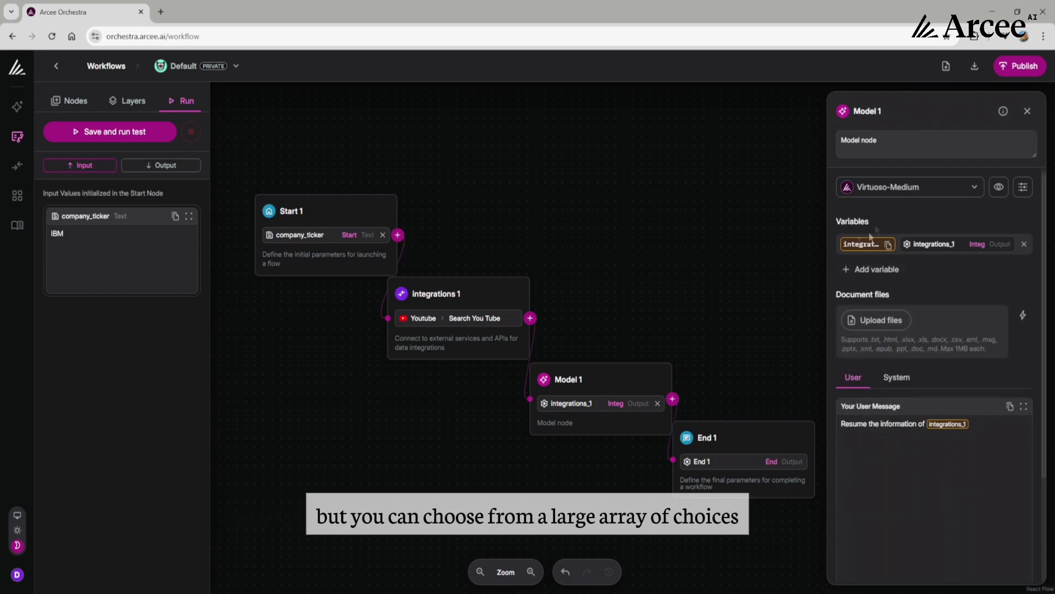
click(907, 187)
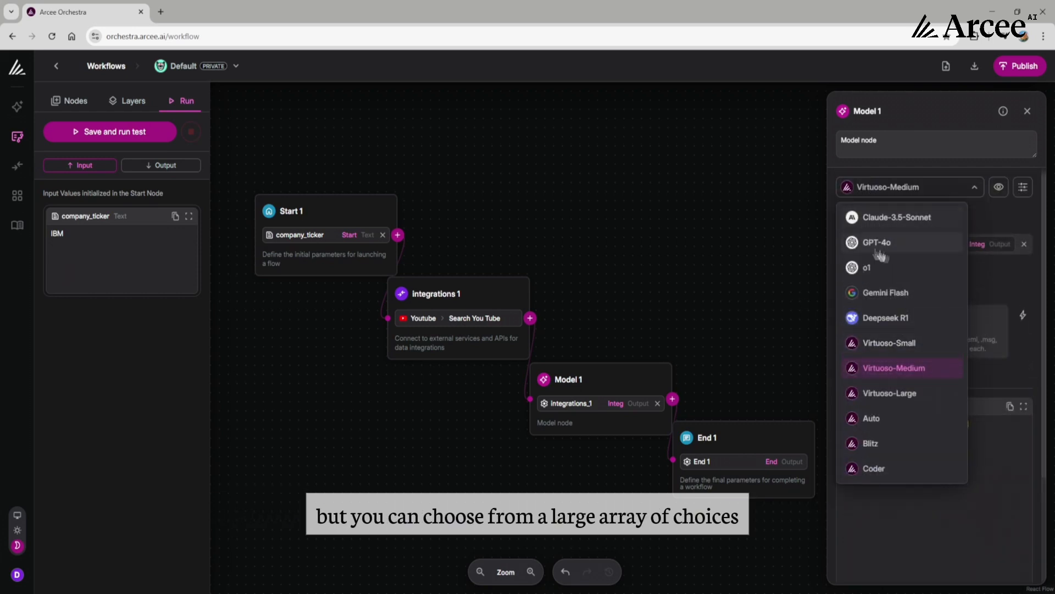
click(777, 240)
- Save the workflow and run a test with IBM as the company_ticker value
click(1008, 71)
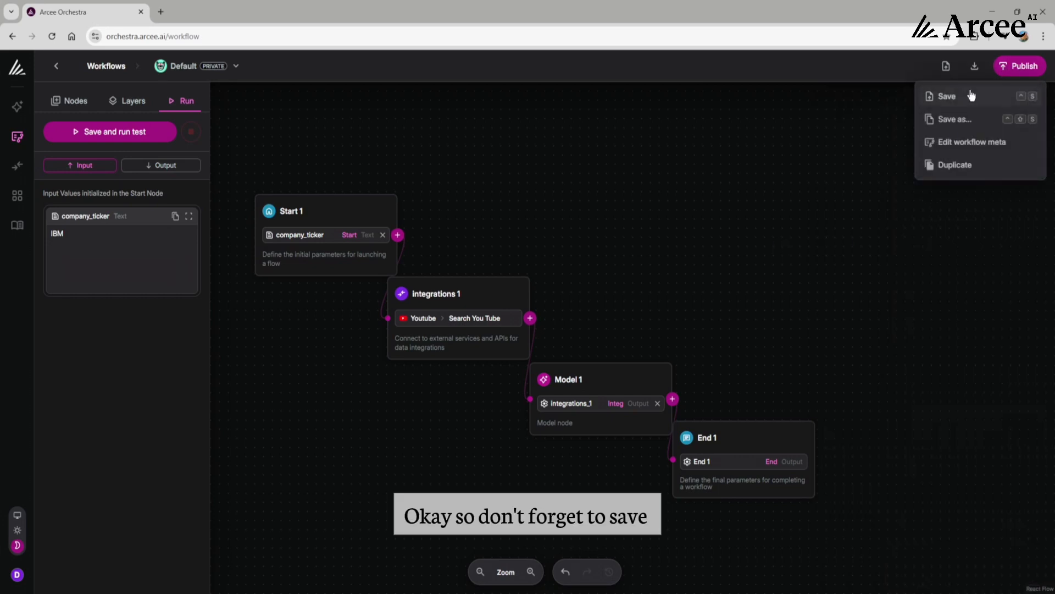
click(971, 96)
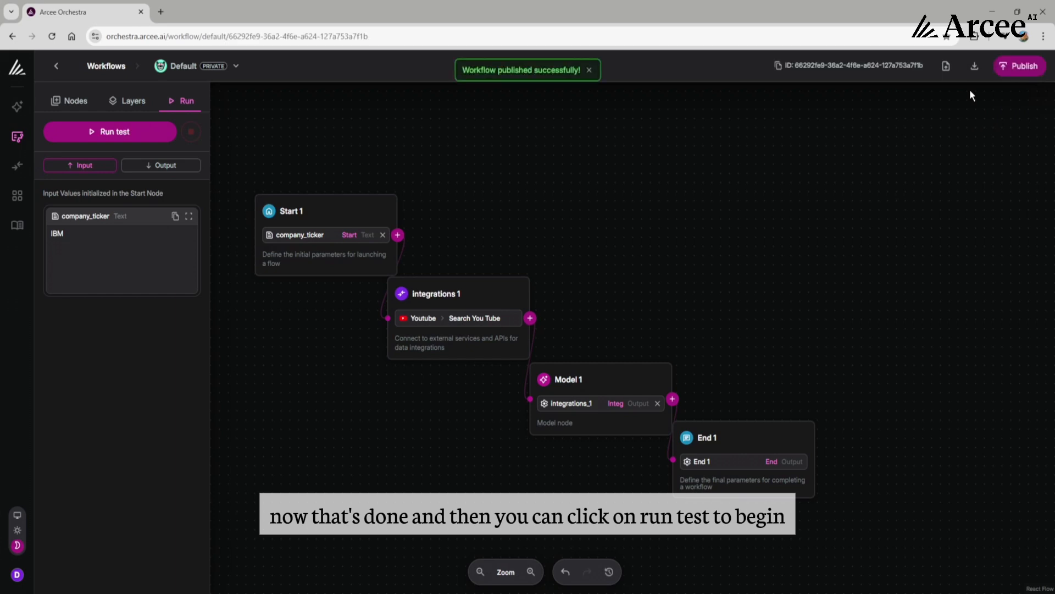
click(145, 135)
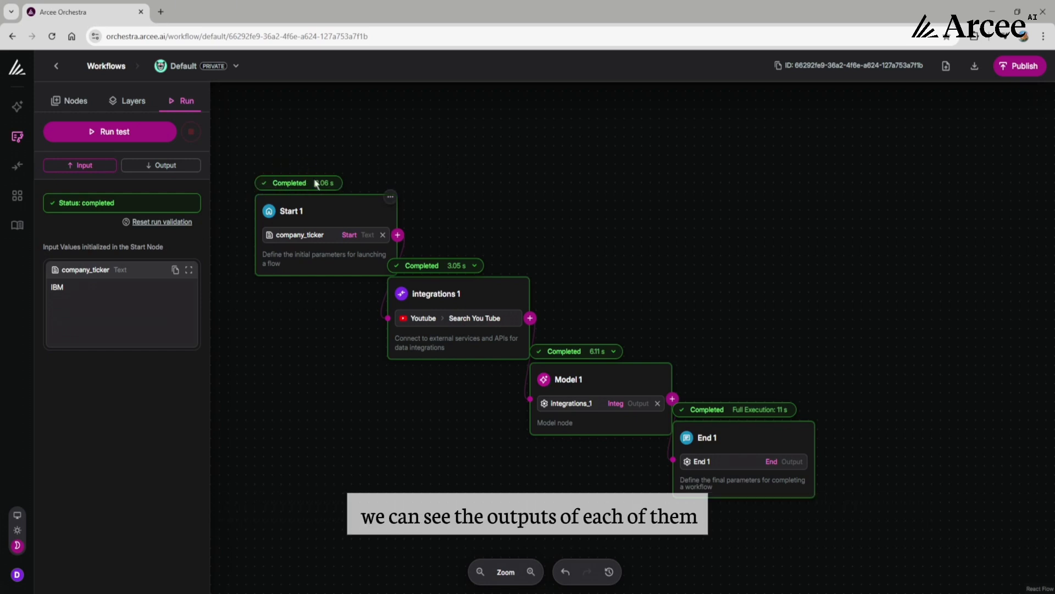
- Examine the first video's title and description in the full-screen output data of Integrations 1, then close it
click(475, 268)
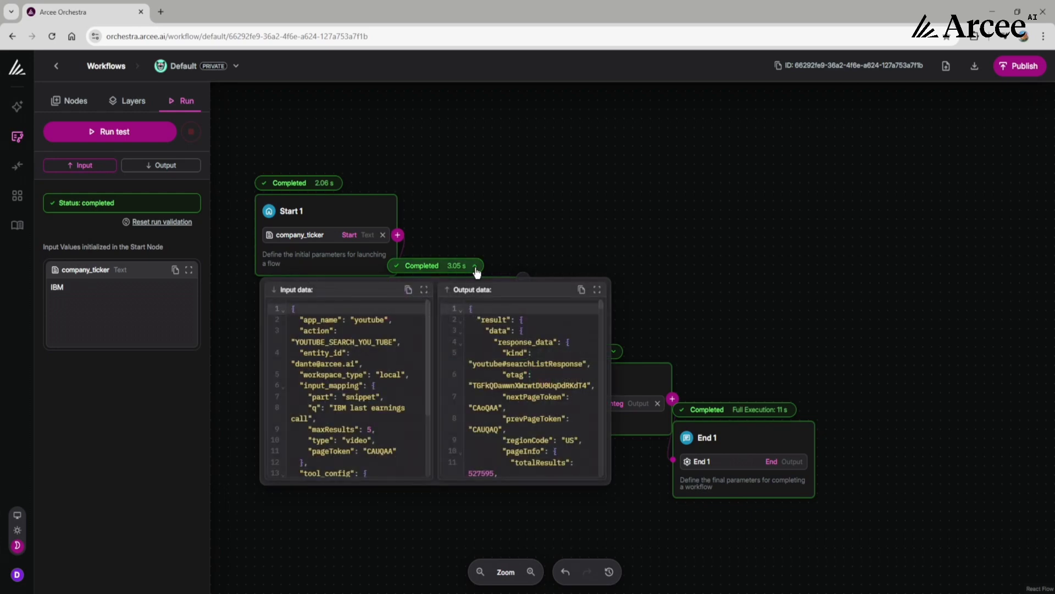
click(598, 291)
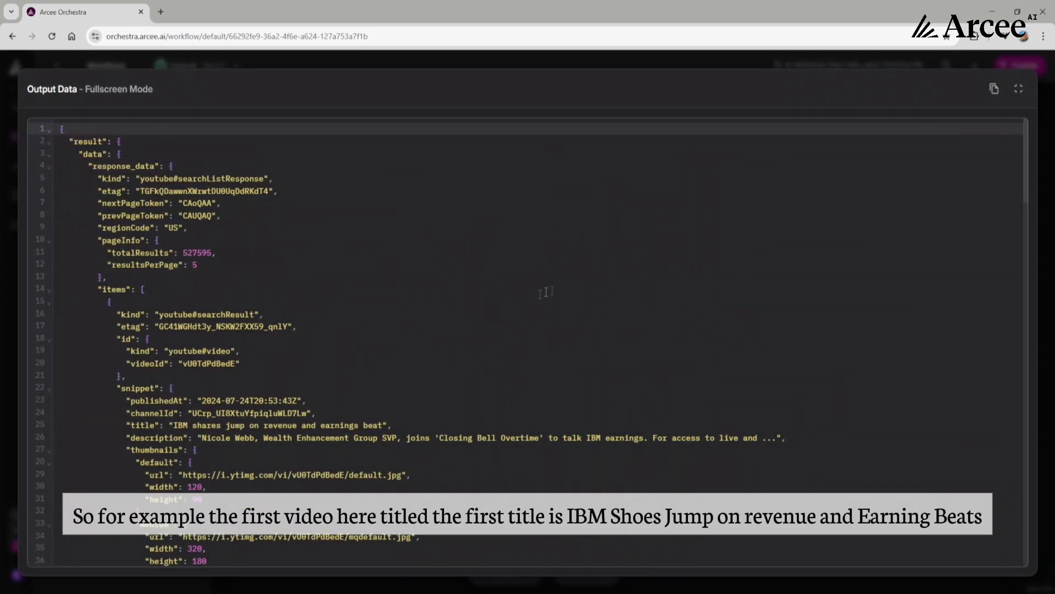
click(172, 426)
drag(179, 425, 388, 425)
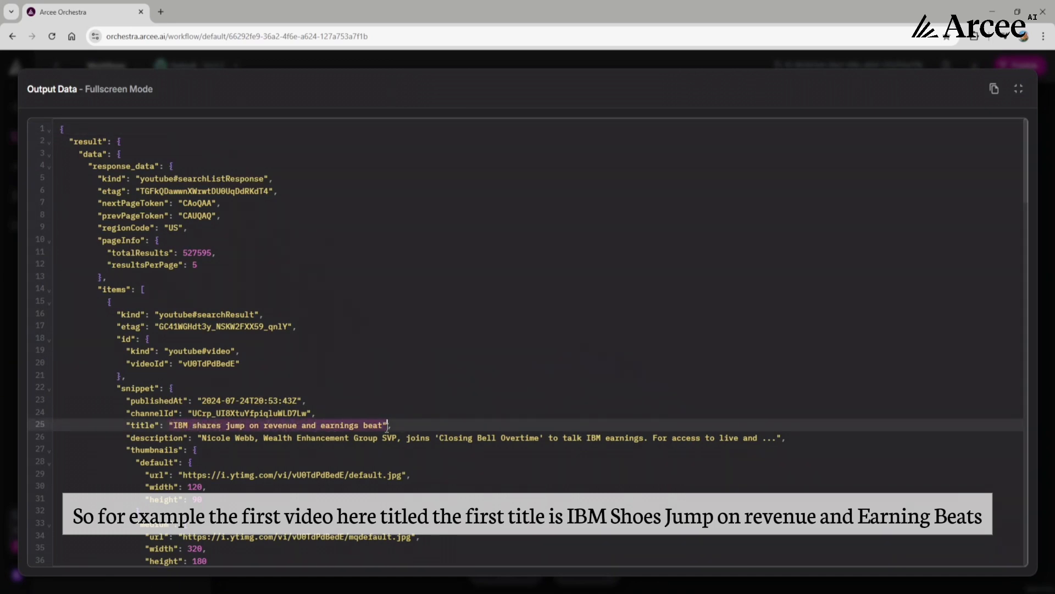
click(183, 437)
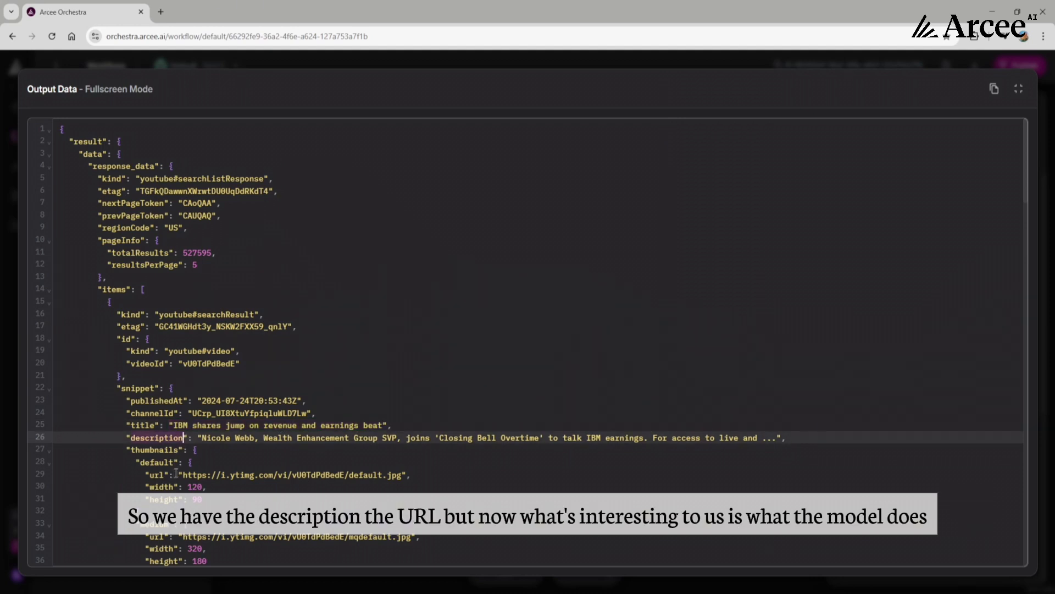
key(Escape)
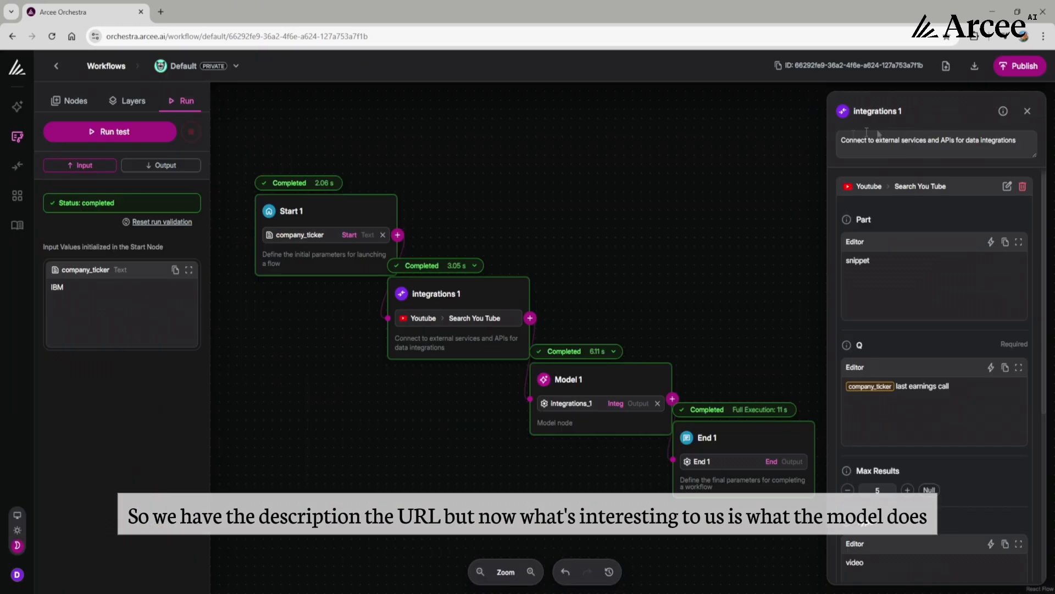
click(730, 177)
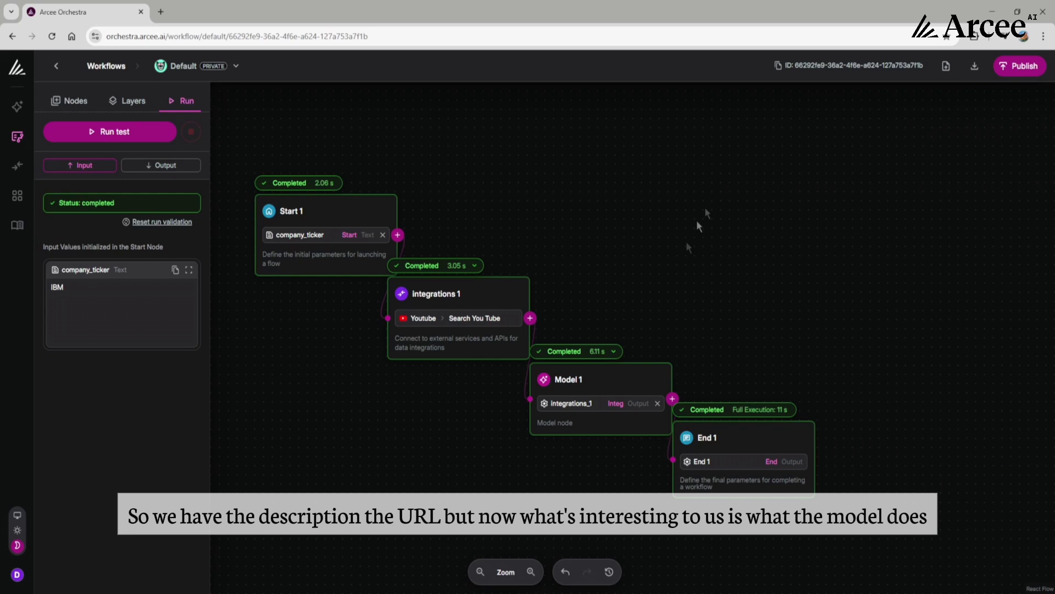
- Examine the video summary in Model 1's full-screen output data, then close it and the node's settings
click(616, 354)
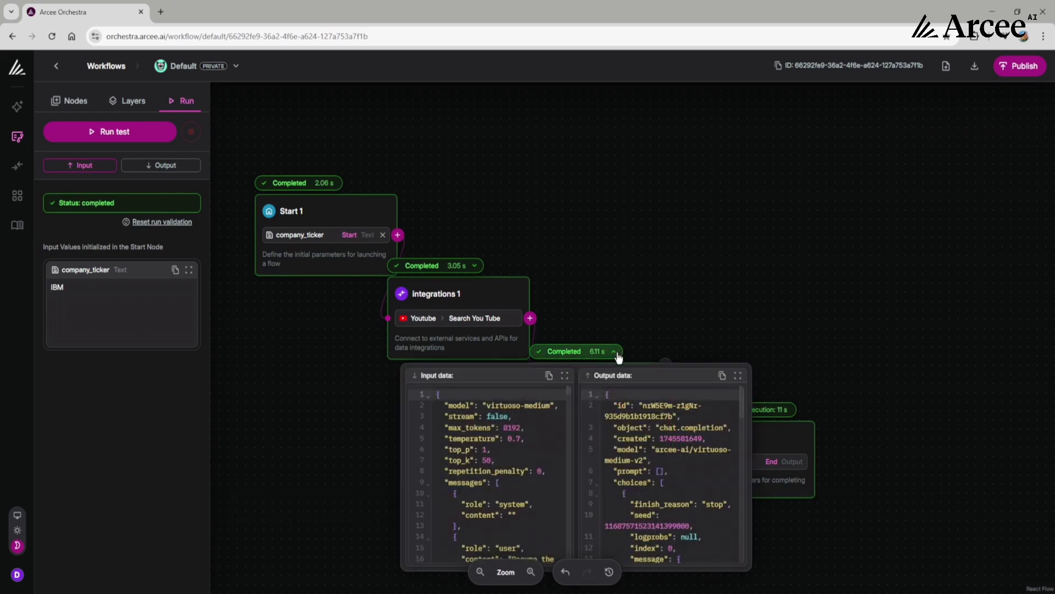
click(737, 376)
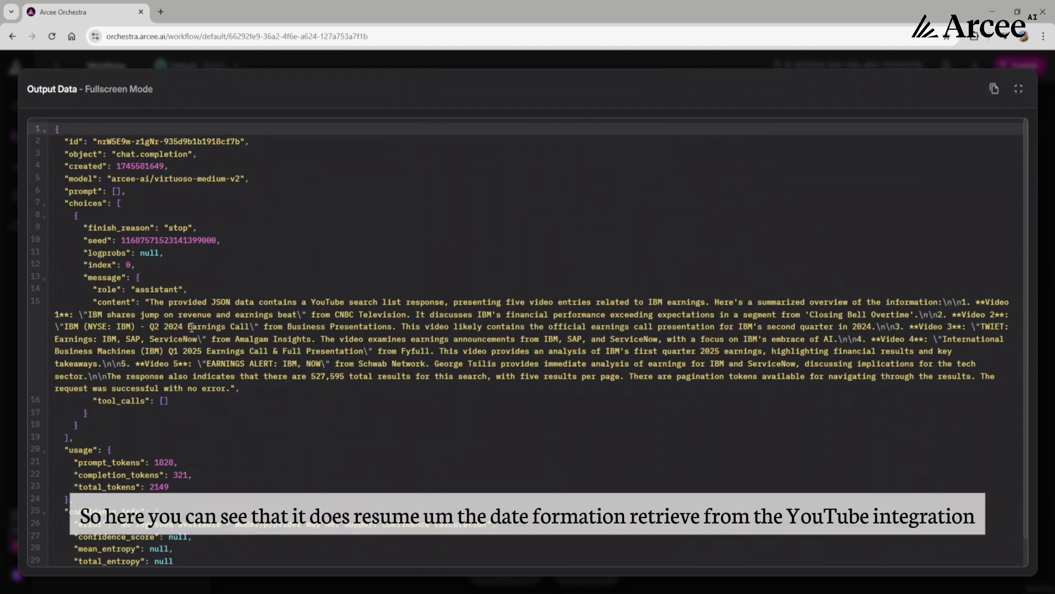
triple_click(312, 301)
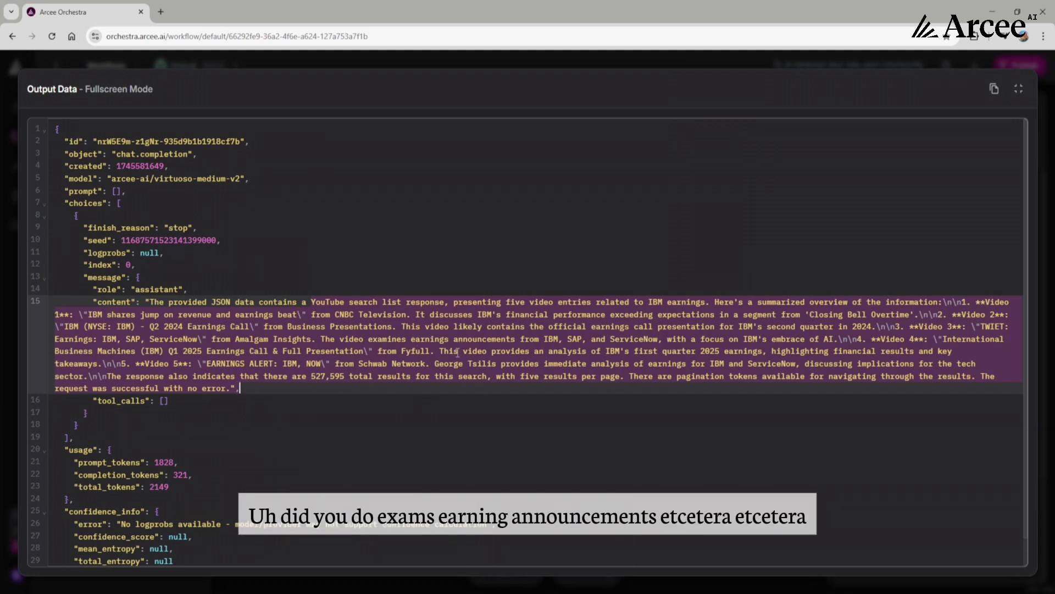
click(1018, 105)
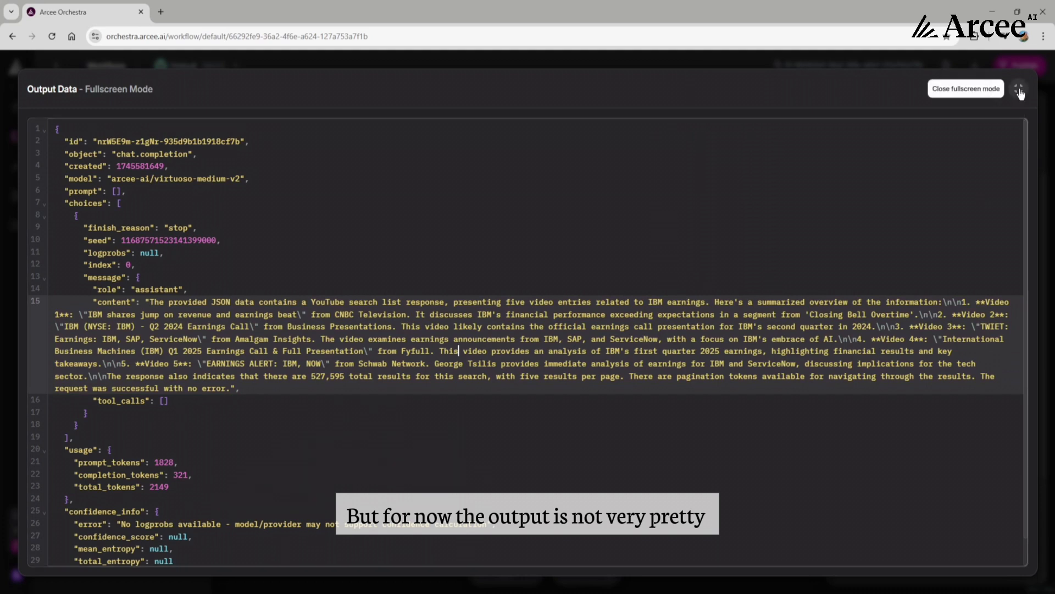
click(1018, 90)
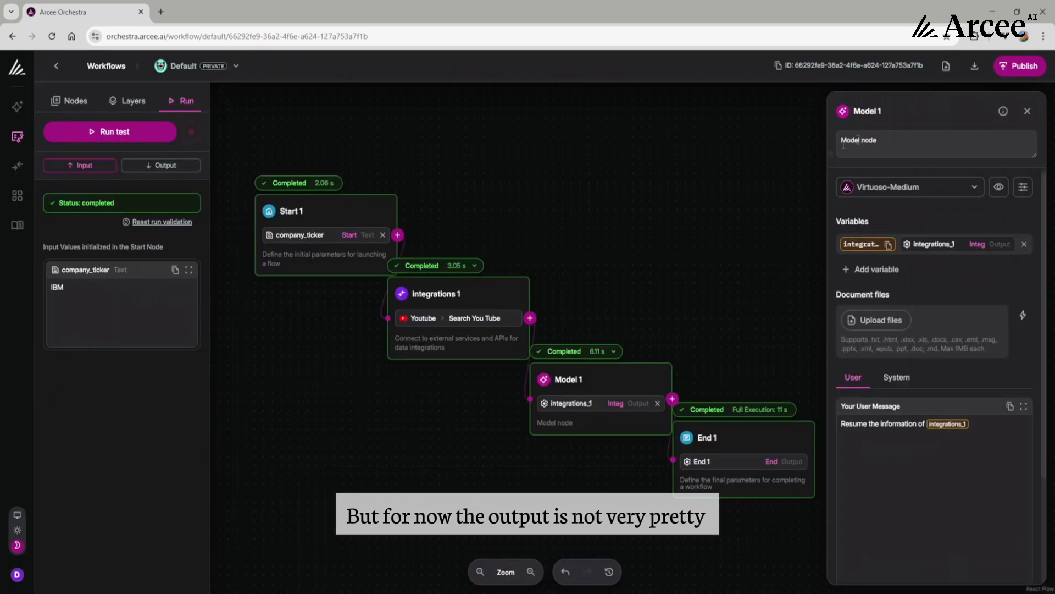
click(740, 249)
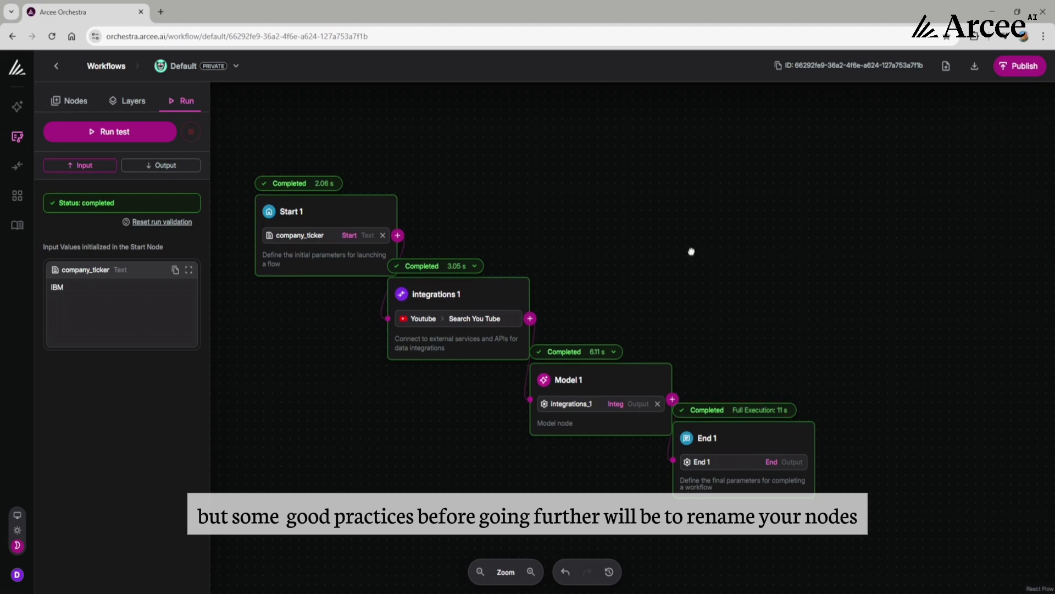
- Rename the Integrations 1 node as Youtube integration and close its settings
drag(690, 242, 698, 263)
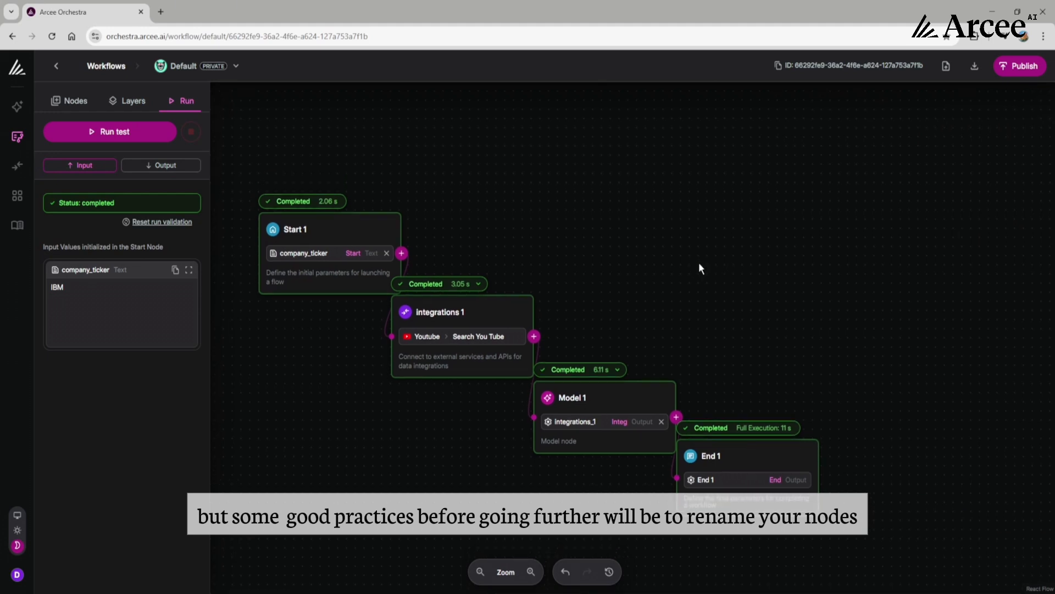
click(443, 311)
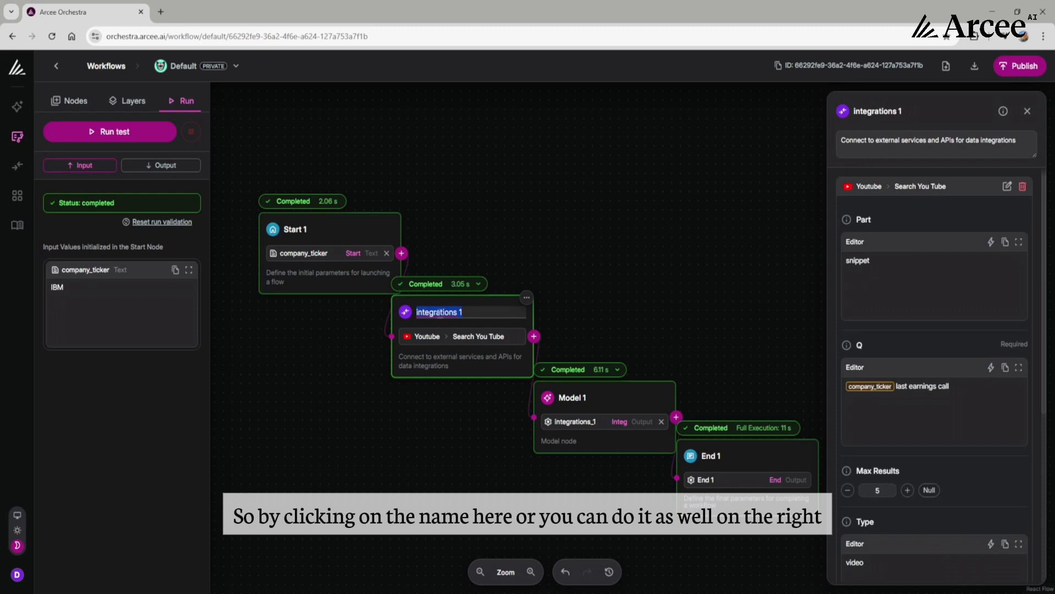
click(891, 110)
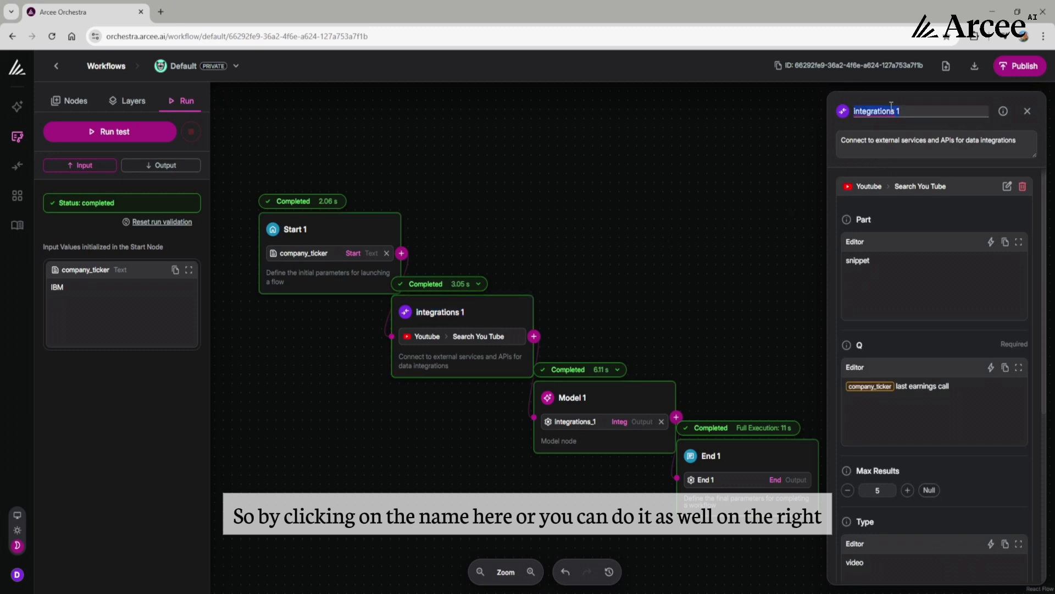
text(Yo)
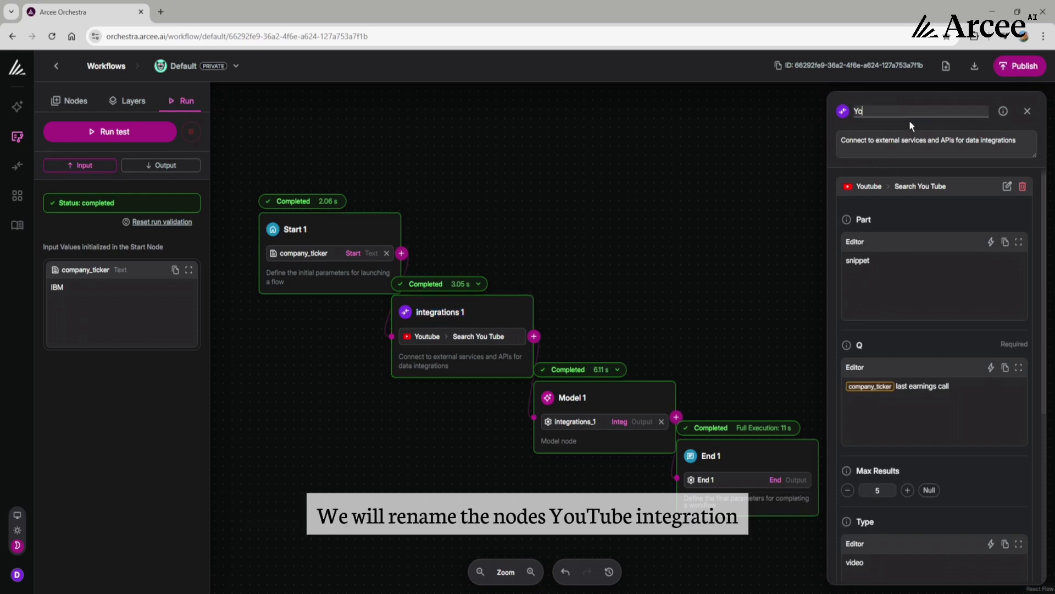
text(utube integration)
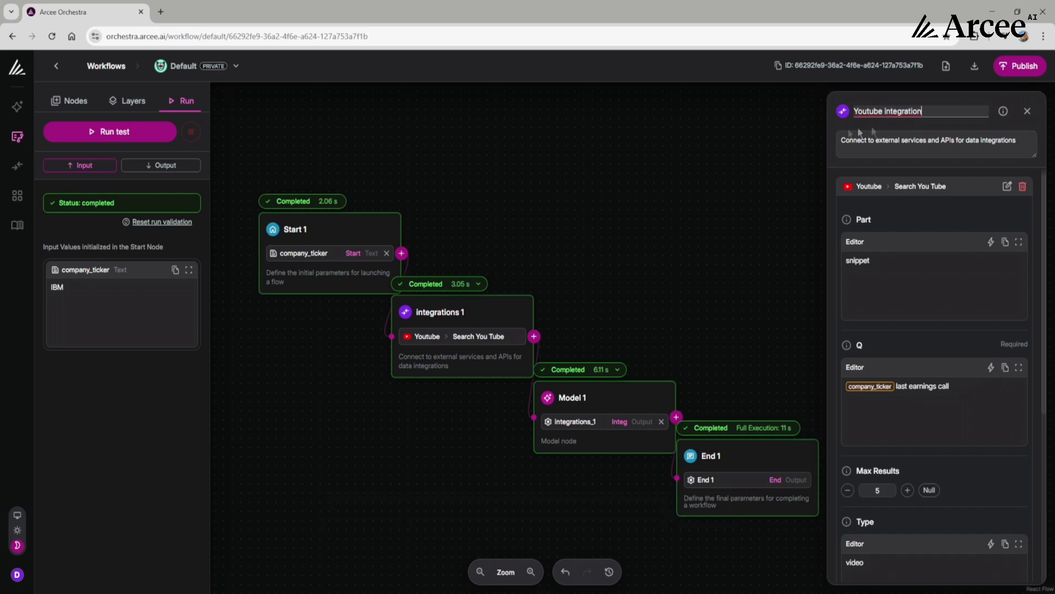
click(809, 134)
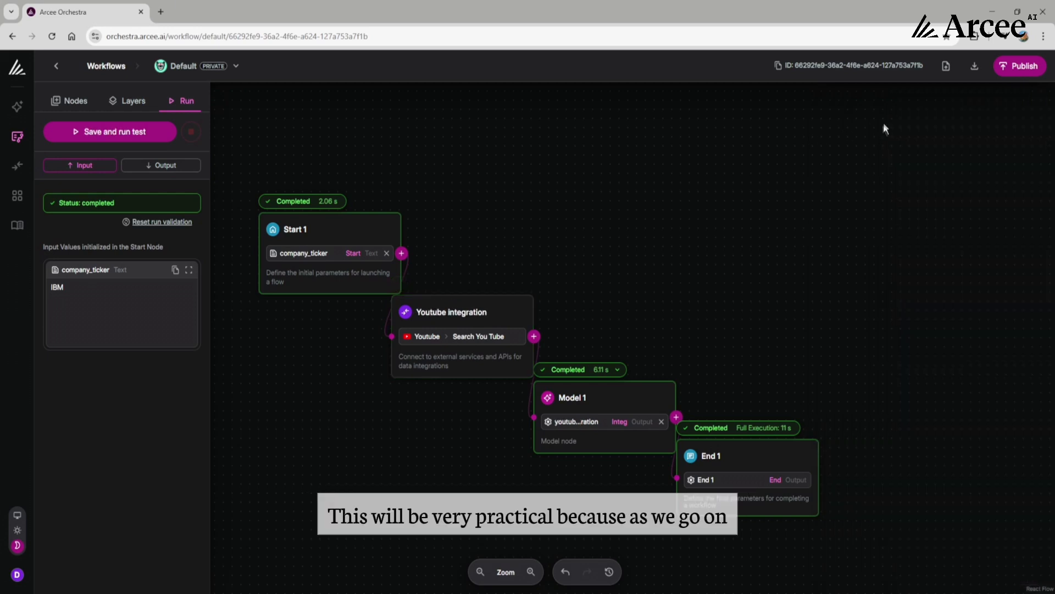
- Rename the Model 1 node as Resume Youtube videos and close its settings
click(583, 397)
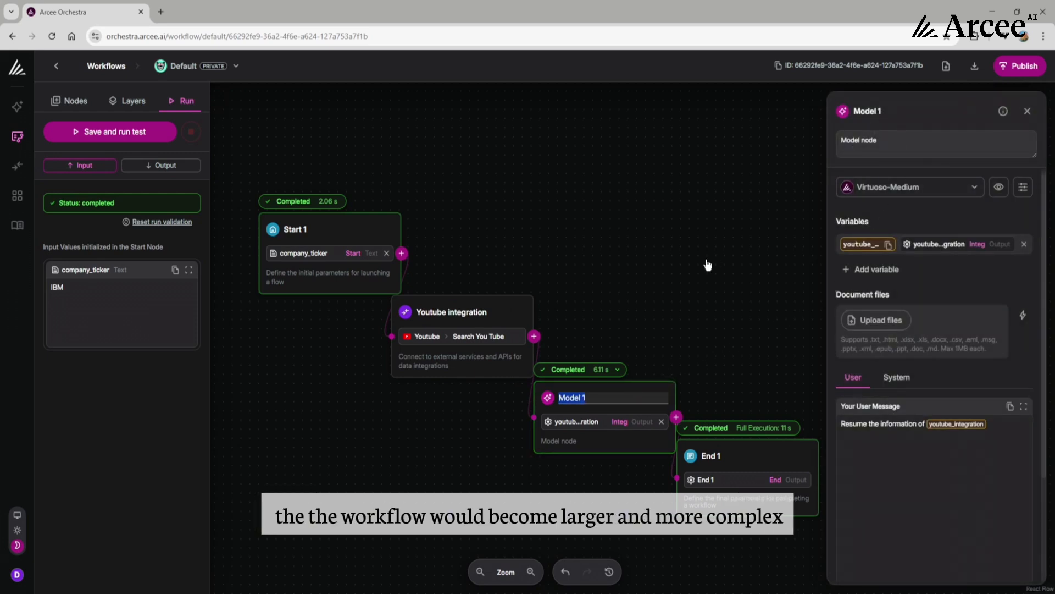
text(Resume)
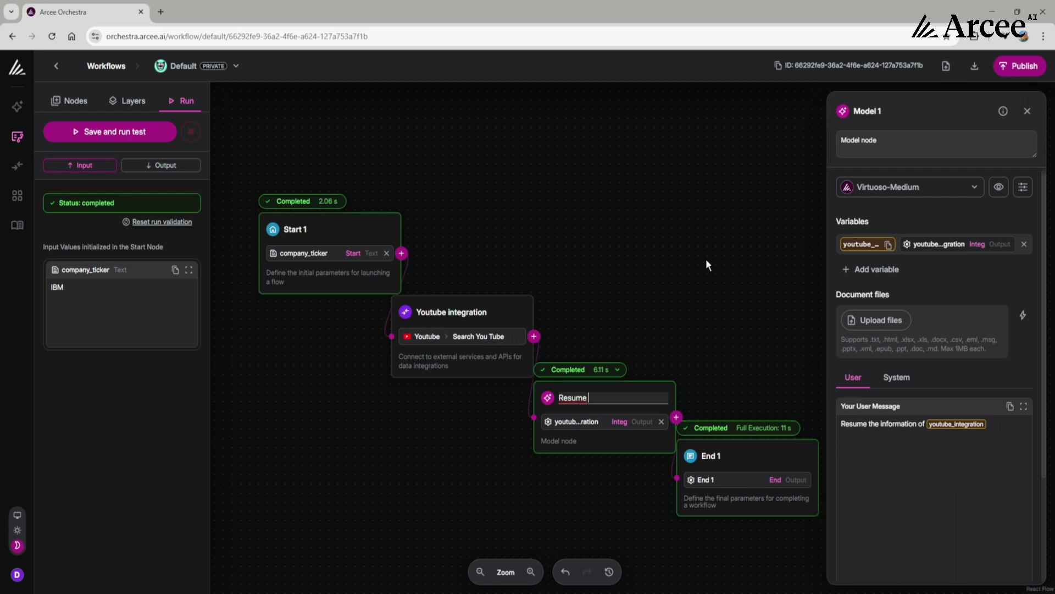
text(Youtube videos)
key(Return)
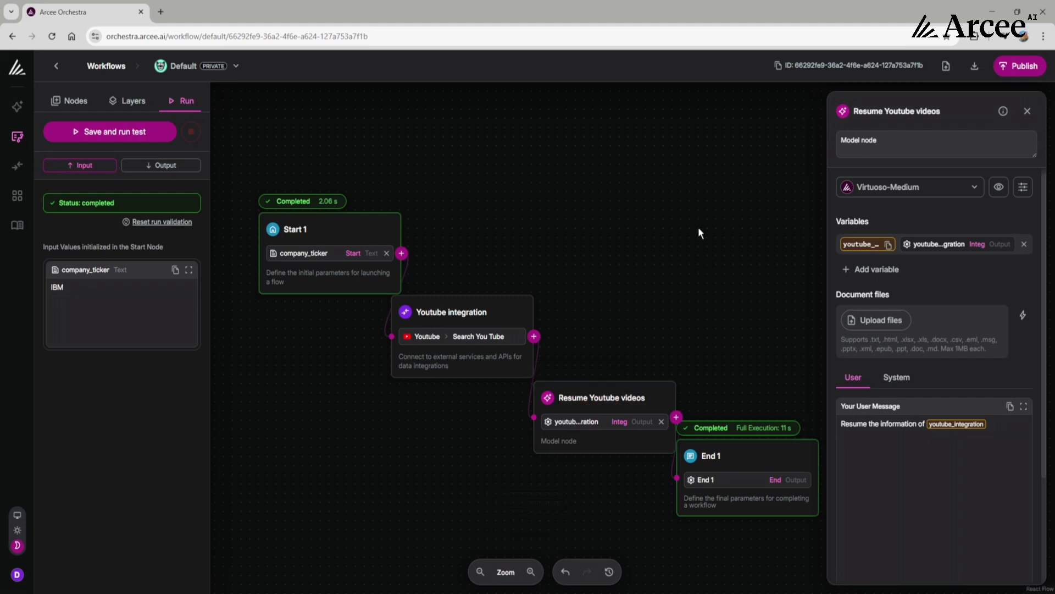
click(699, 233)
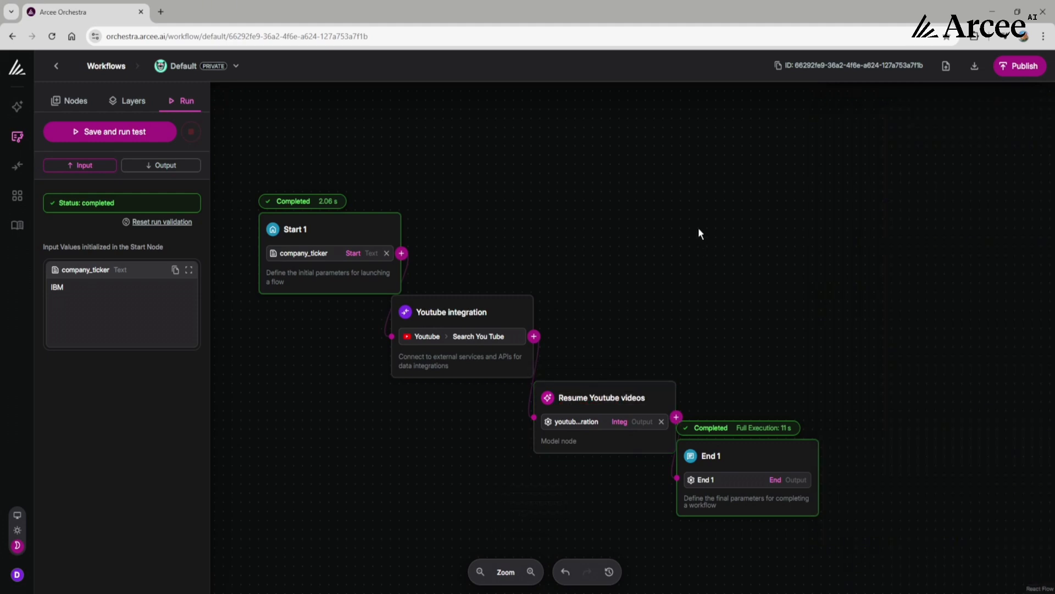
- Start saving the workflow as a new one, try the public visibility option, and leave the workflow private
click(1017, 67)
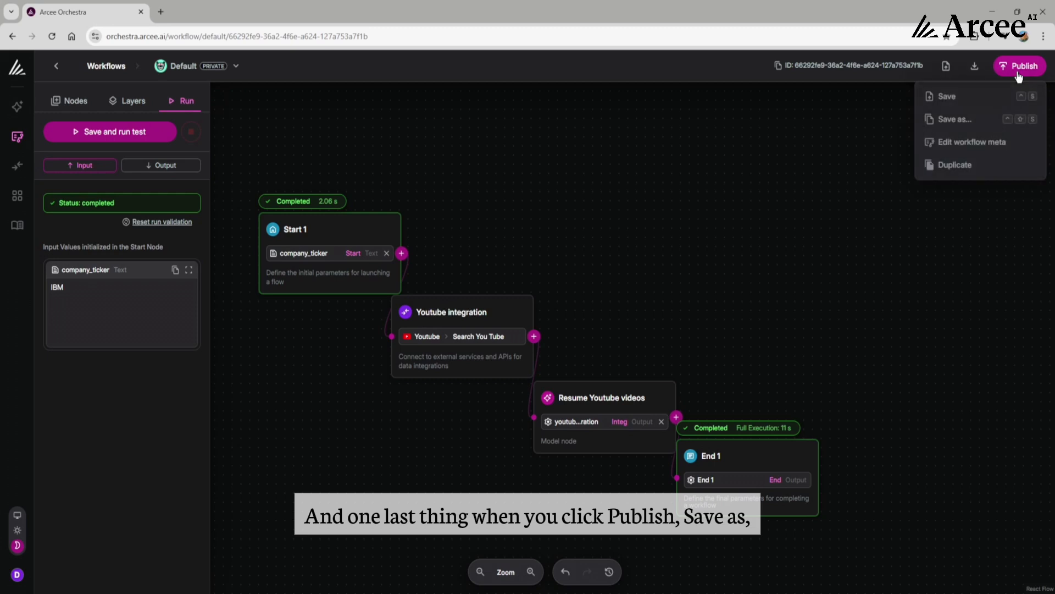
click(968, 127)
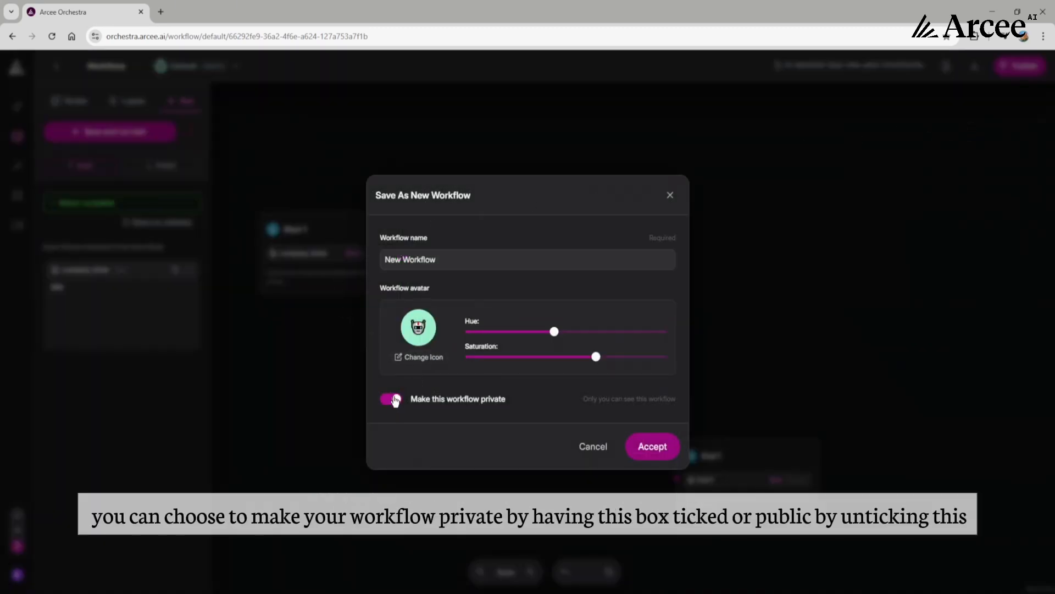
click(391, 399)
click(392, 400)
click(397, 402)
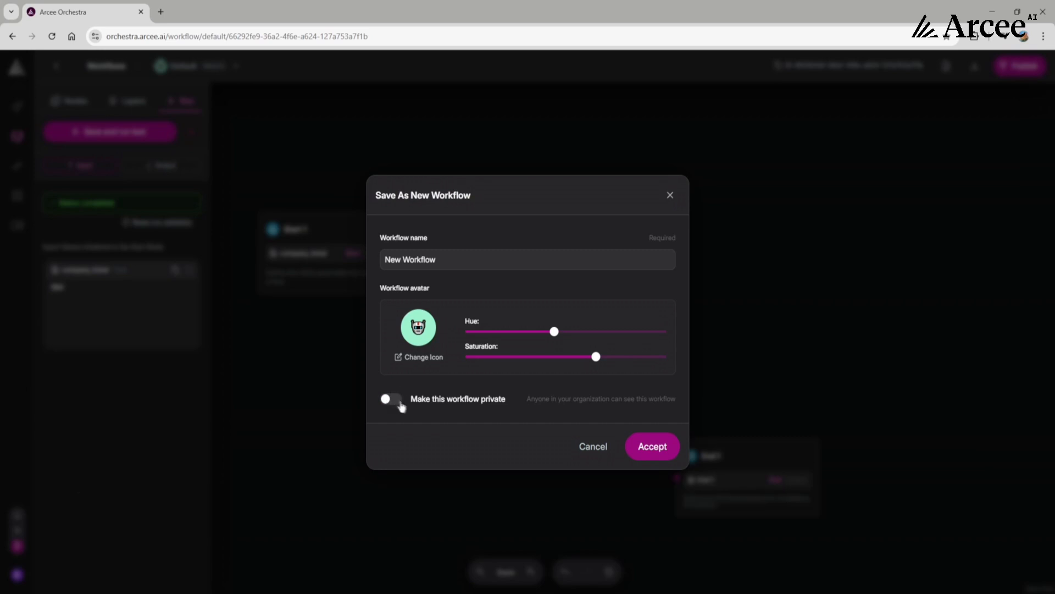
click(392, 399)
- Name the new workflow Youtube and stock search
triple_click(385, 257)
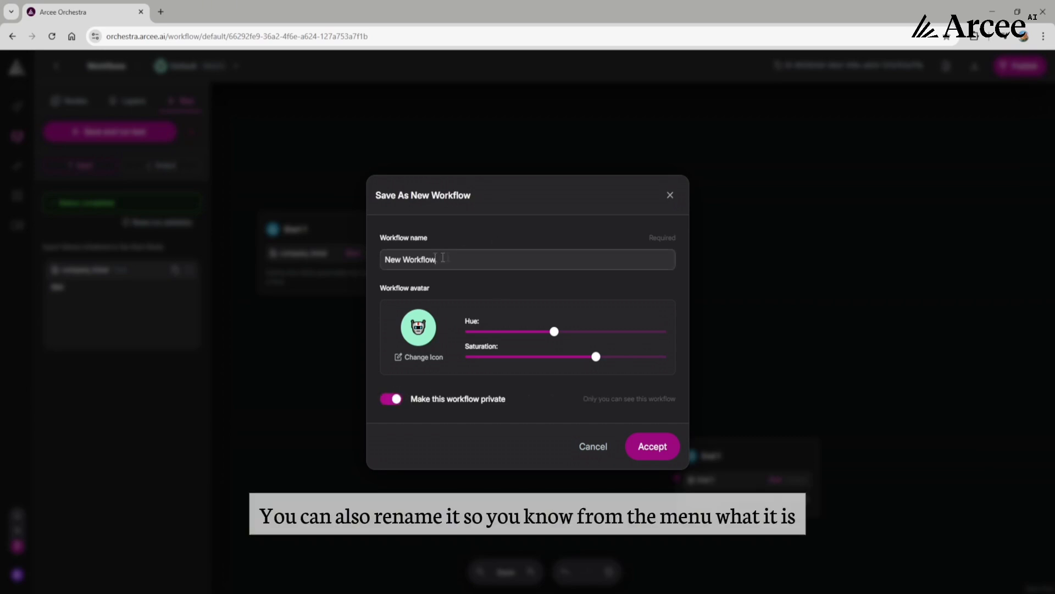
key(BackSpace)
text(Y)
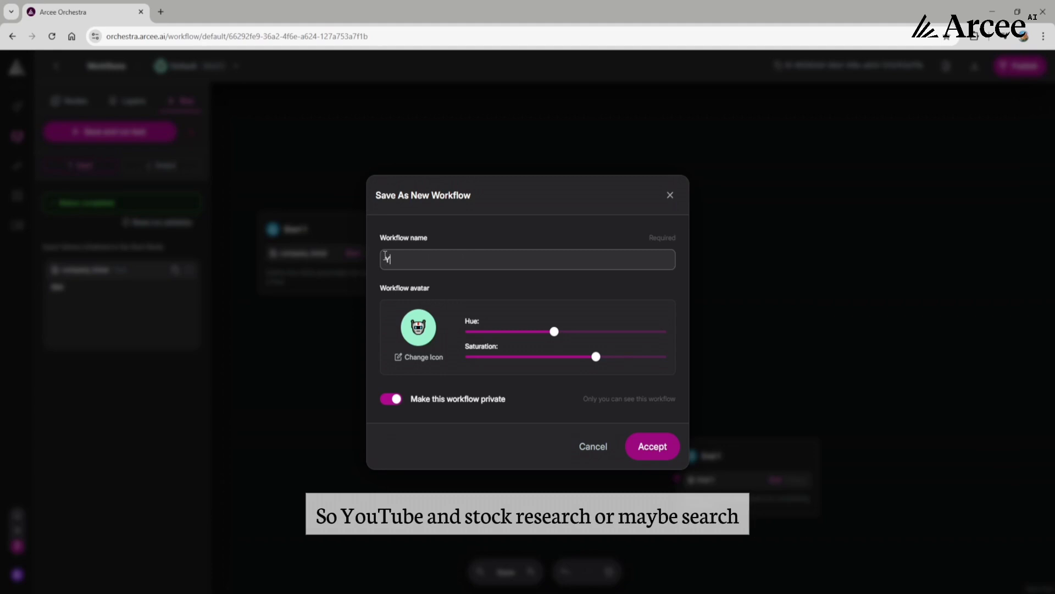
text(outube and stock research)
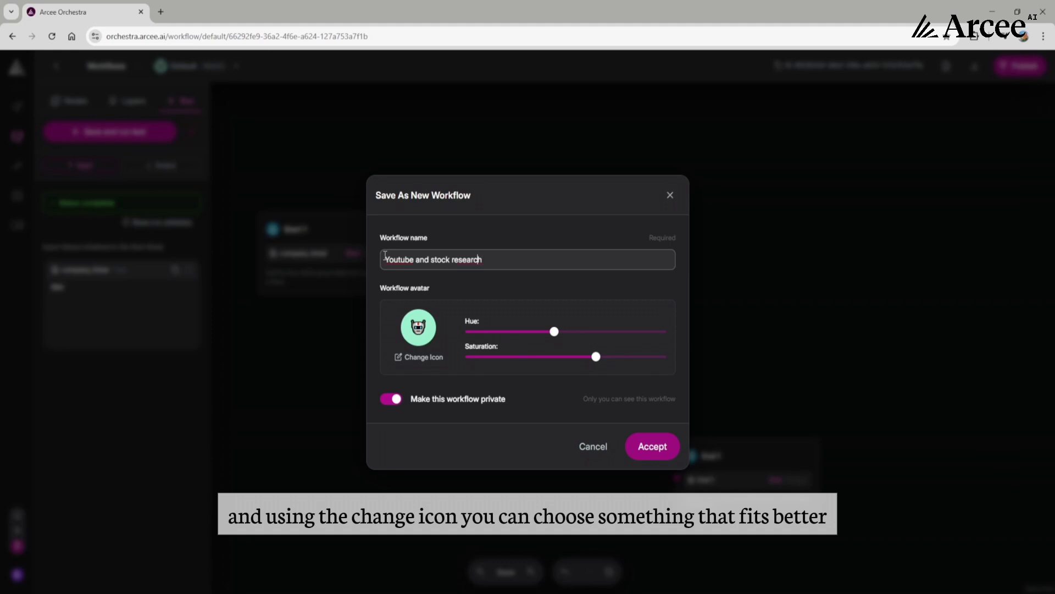
key(BackSpace)
key(BackSpace)
- Search the avatar icons for computer, choose the desktop monitor, and adjust hue and saturation to a light yellow-green background
click(418, 357)
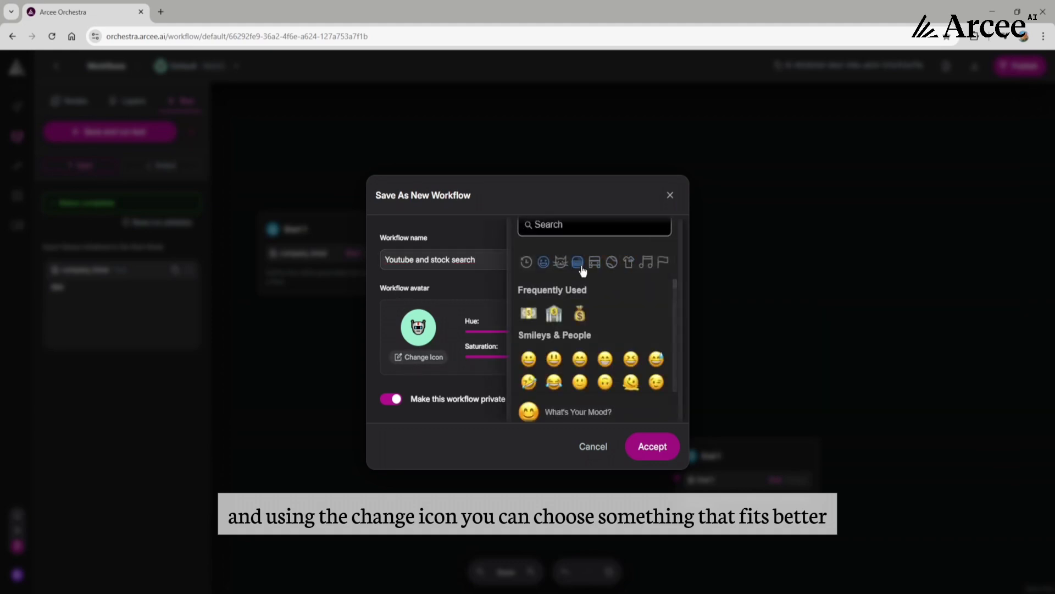
drag(675, 287, 680, 337)
scroll(680, 333, down, 1)
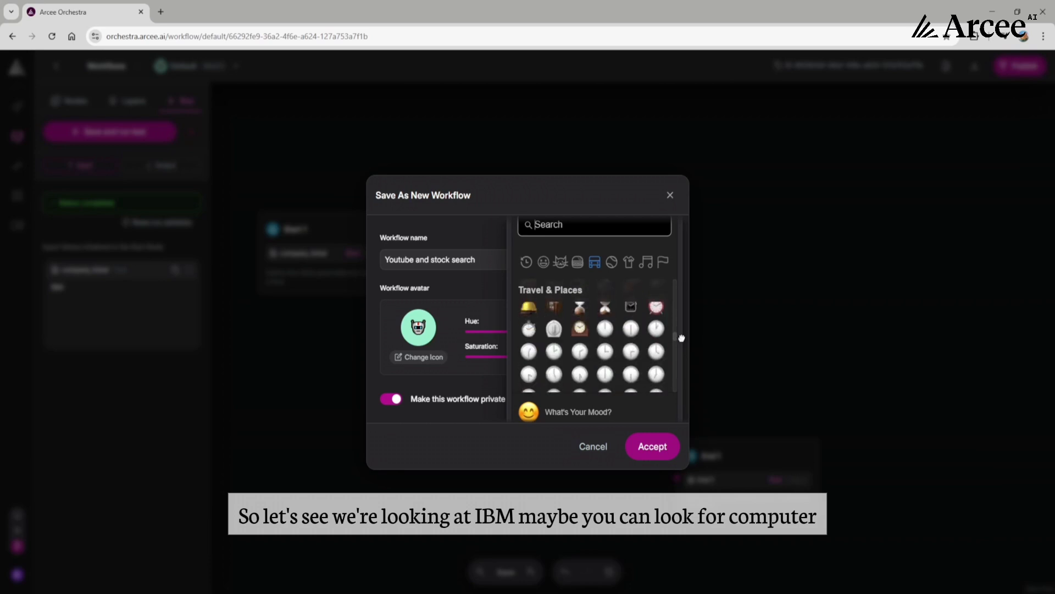
click(596, 229)
text(computer)
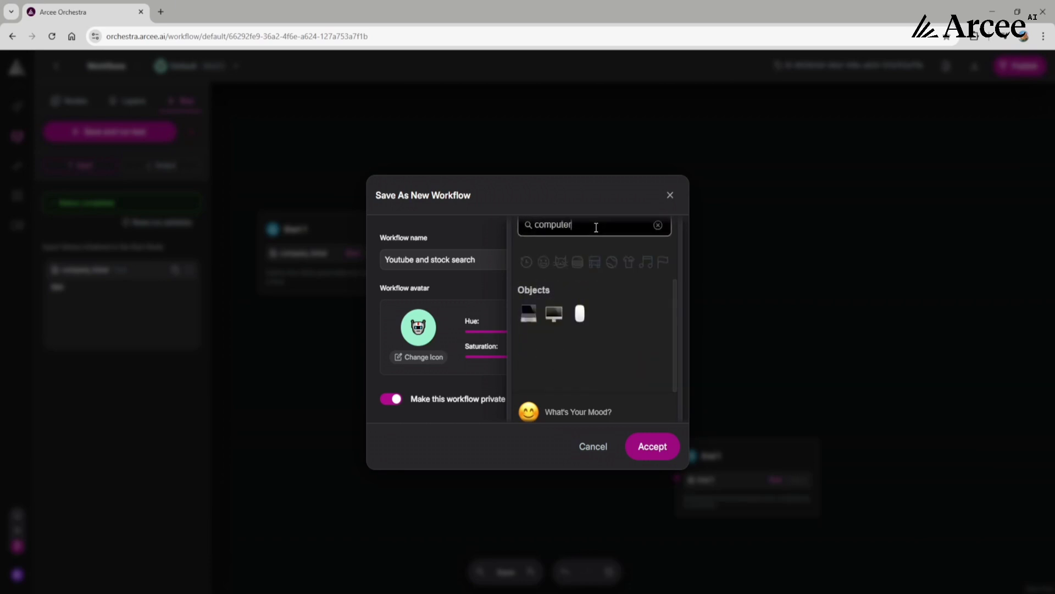
click(551, 318)
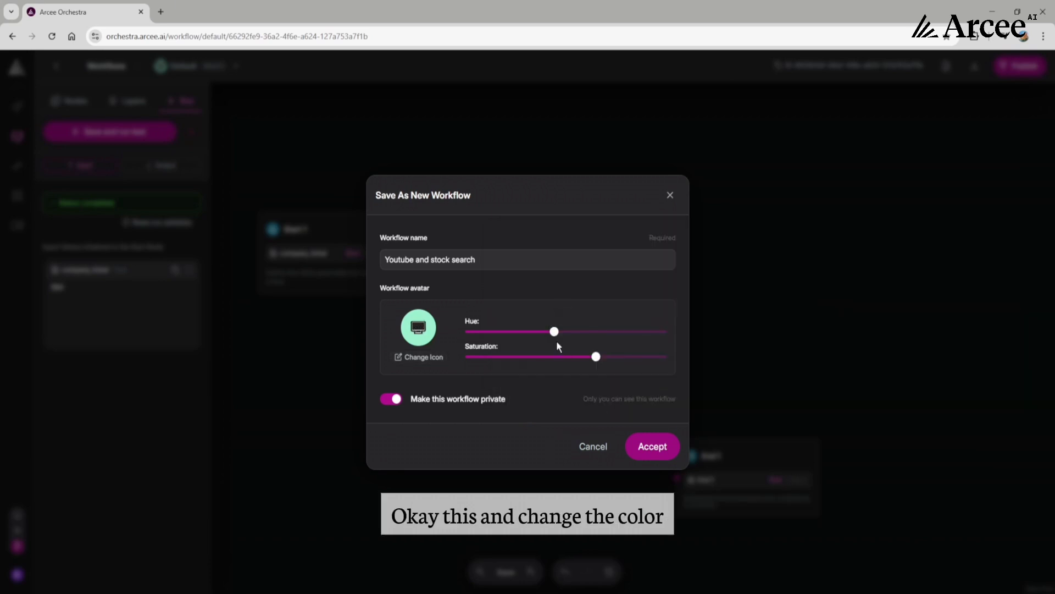
drag(551, 331, 498, 331)
drag(603, 364, 600, 360)
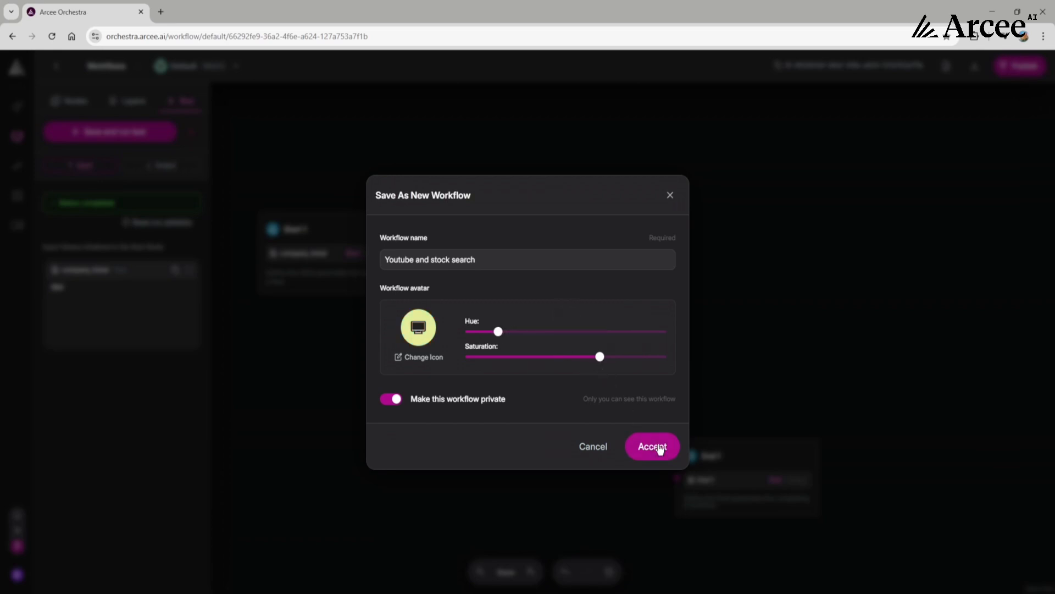
- Accept the new workflow's settings to save it, and open the list of all workflows
click(655, 444)
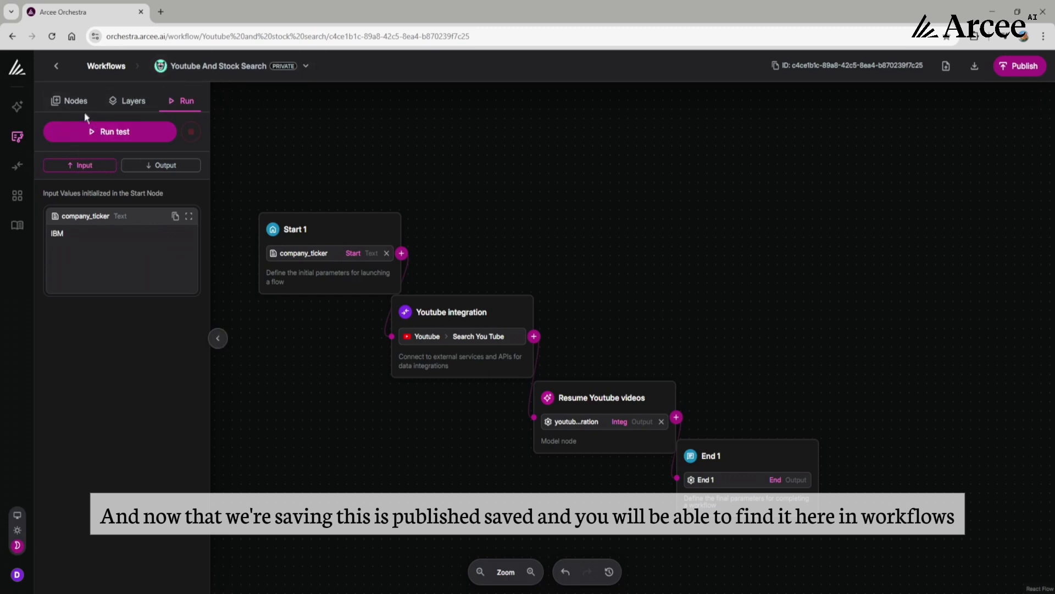
click(18, 137)
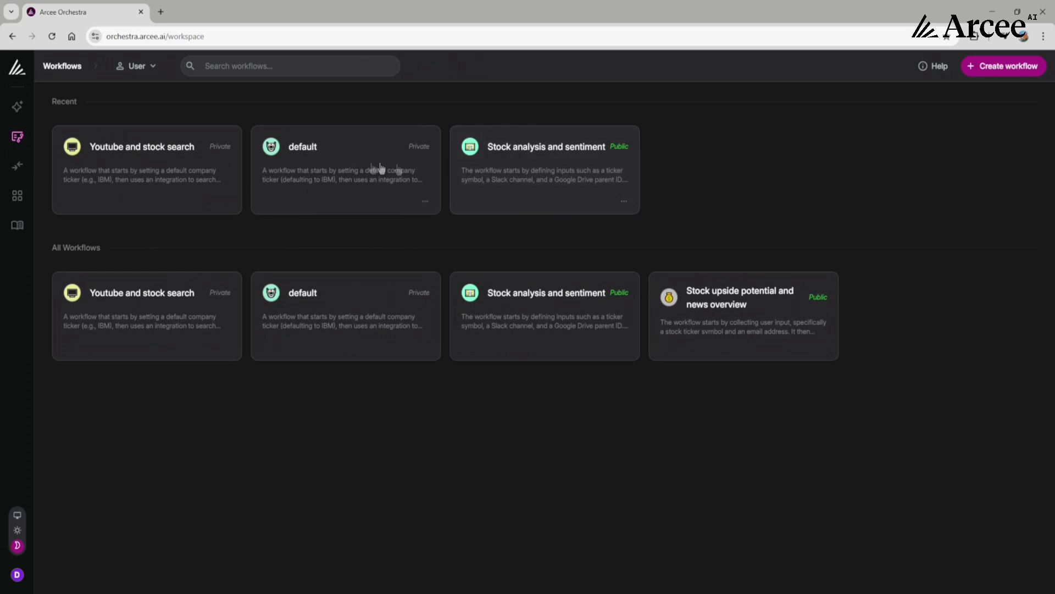